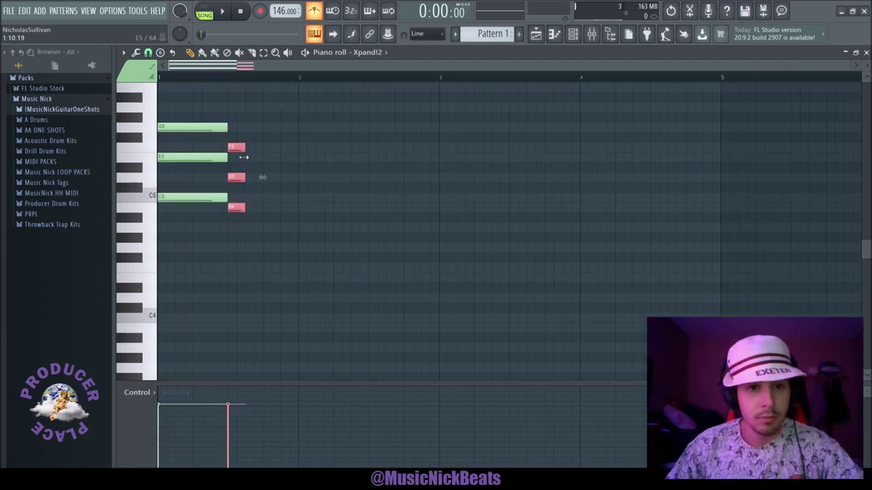
Add an A4, C5 and E5 chord in the last quarter of bar 1, lengthen its notes together into bar 2, and play it.
left_click(266, 227)
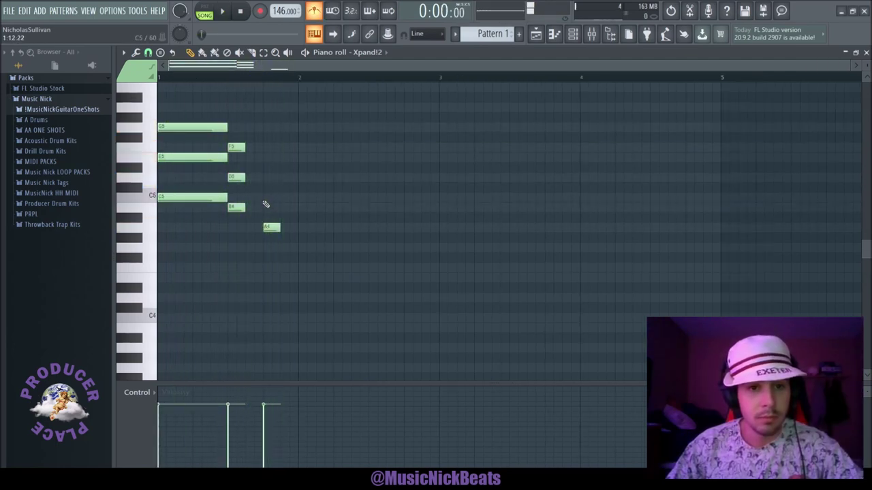
left_click(267, 197)
left_click(267, 158)
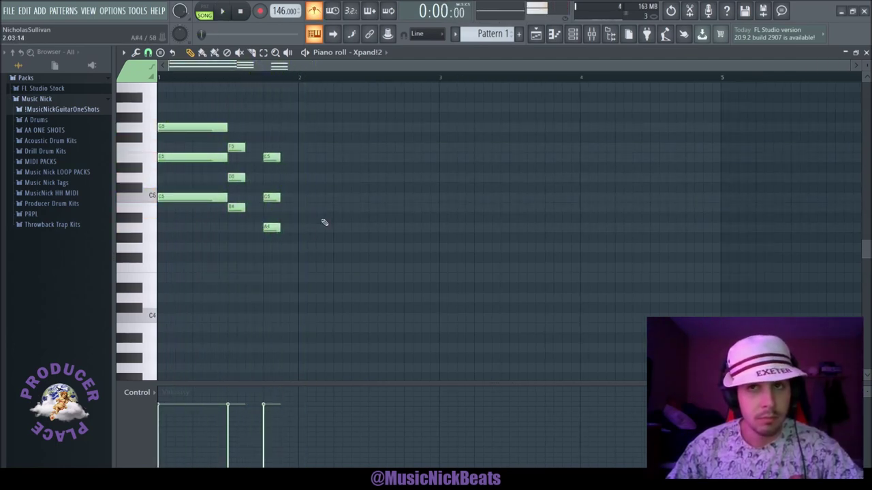
left_click_drag(298, 243, 372, 158)
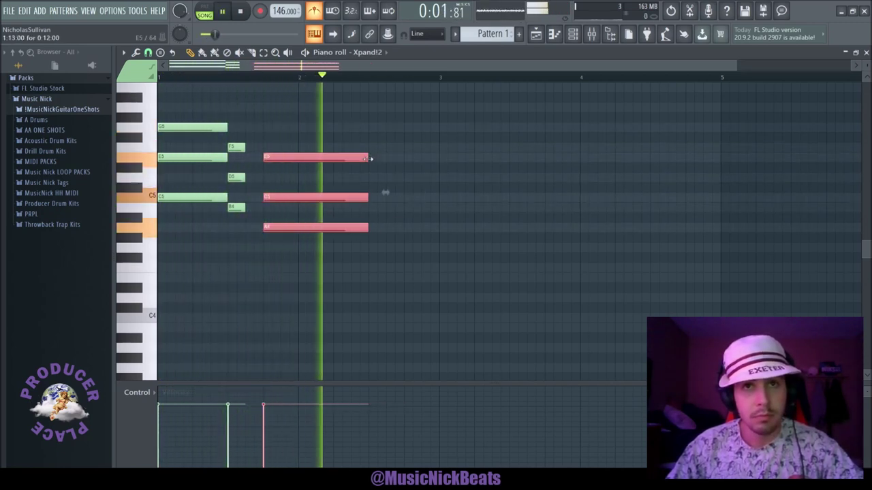
key("space")
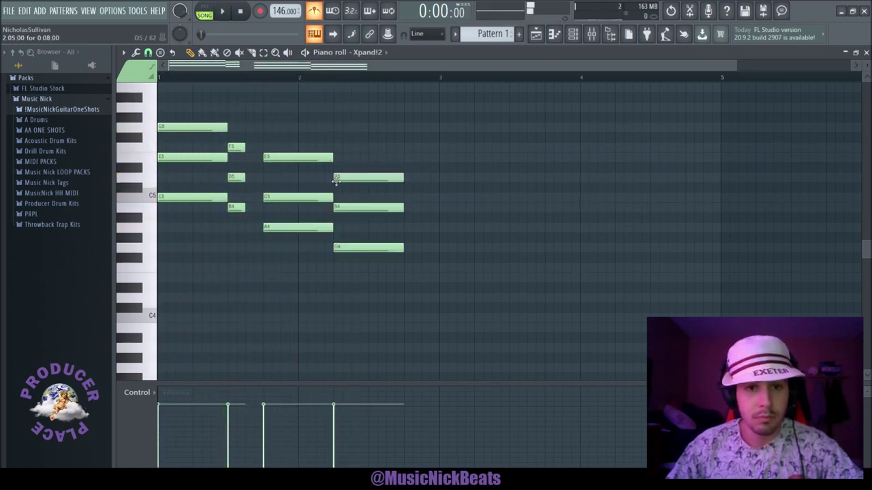
Select the G4, B4 and D5 chord in bar 2, shorten all three notes to a brief stab, and listen.
key("space")
left_click_drag(383, 142, 399, 259)
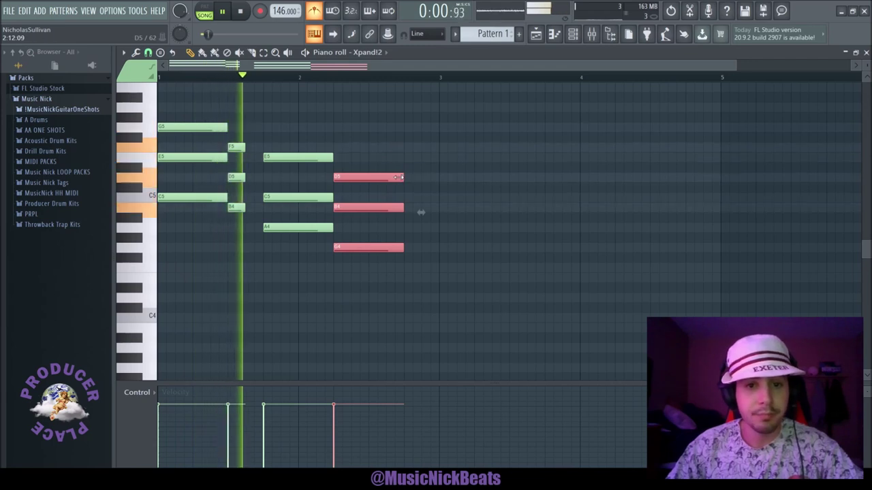
left_click_drag(402, 177, 361, 181)
key("space")
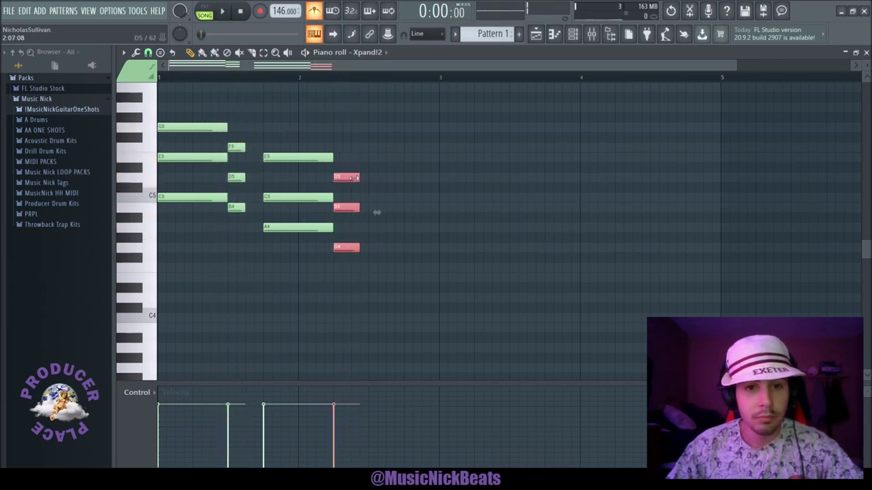
Repeat the A4, C5 and E5 chord across the second half of bar 2 and copy the short G4, B4, D5 stab to the start of bar 3.
key("space")
left_click_drag(311, 234, 378, 160)
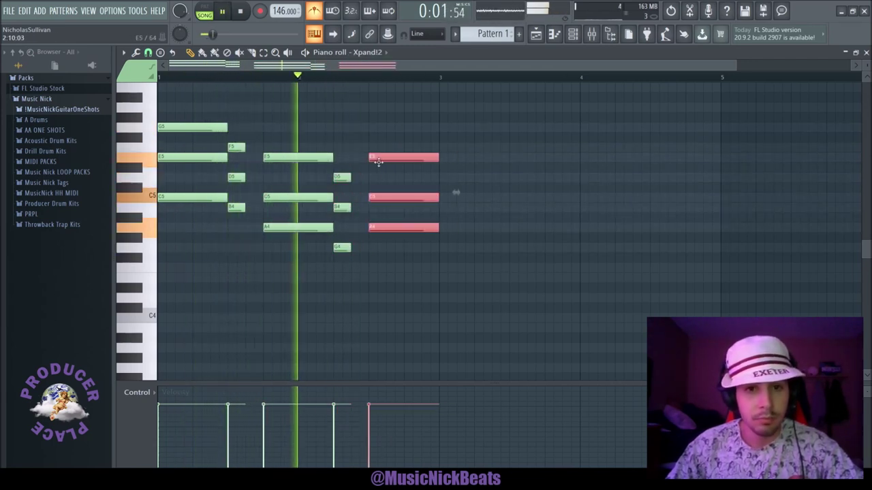
key("space")
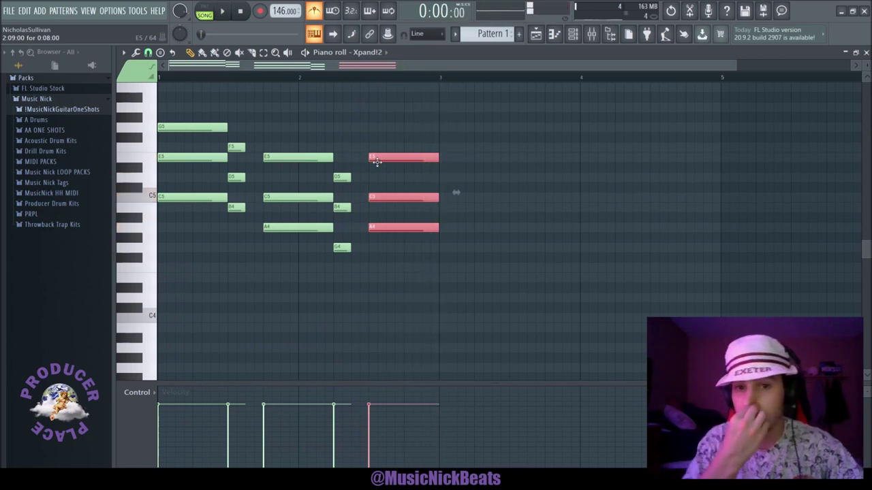
left_click(361, 271)
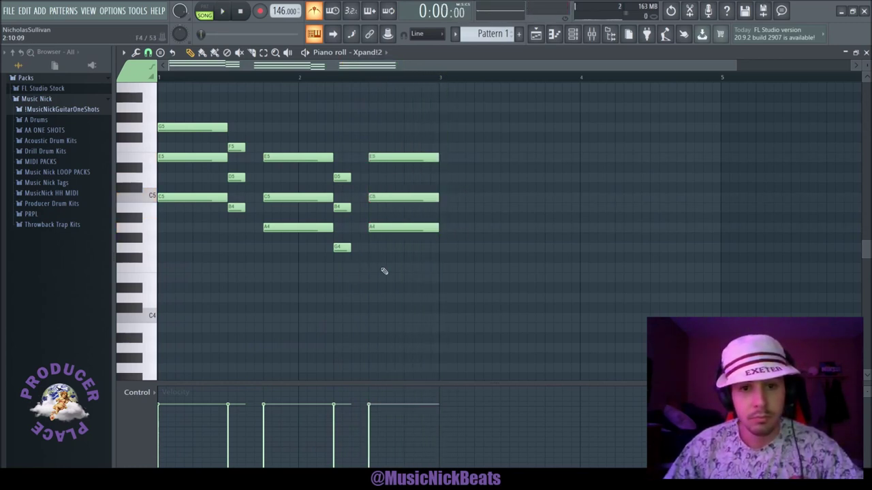
left_click_drag(345, 177, 441, 176)
key("space")
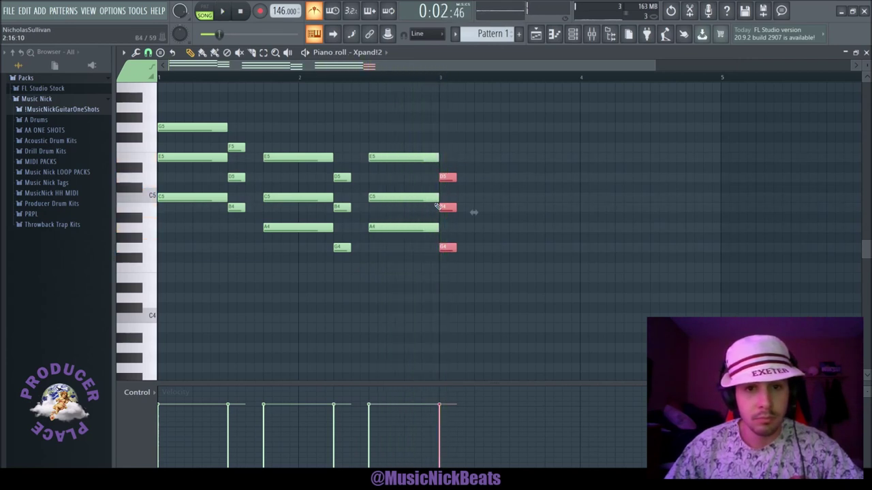
Draw a long F4 note filling the last three quarters of bar 3 and audition it.
left_click(473, 278)
left_click_drag(489, 277, 579, 278)
left_click(515, 286)
right_click(531, 290)
left_click_drag(512, 273, 507, 265)
key("space")
key("space")
Stack A4 and C5 notes of the same length above the long F4 to complete the chord, and play it back.
left_click(484, 227)
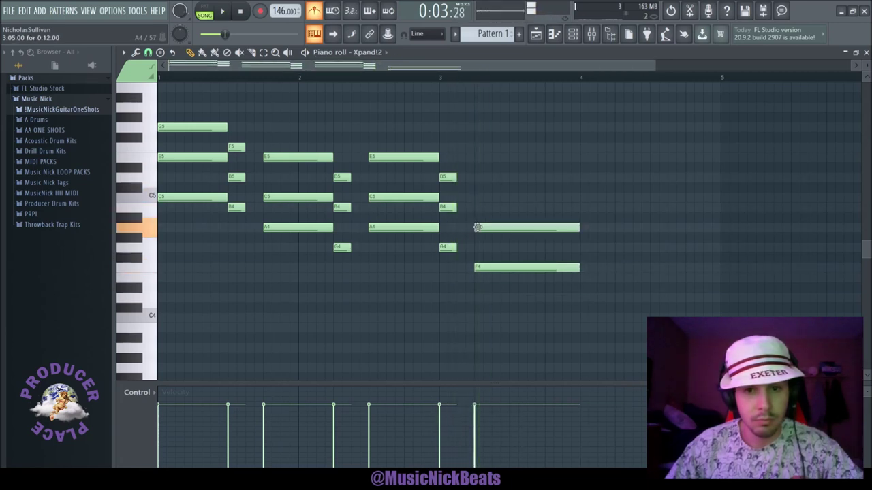
key("space")
left_click(483, 197)
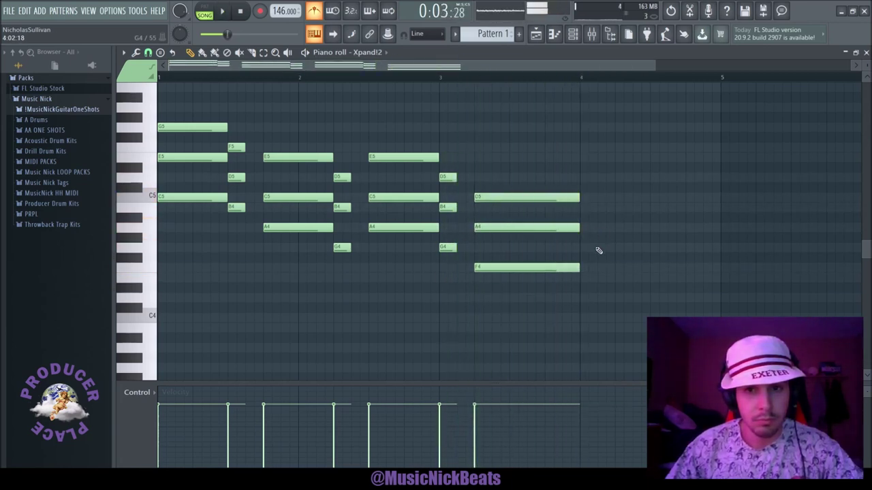
key("space")
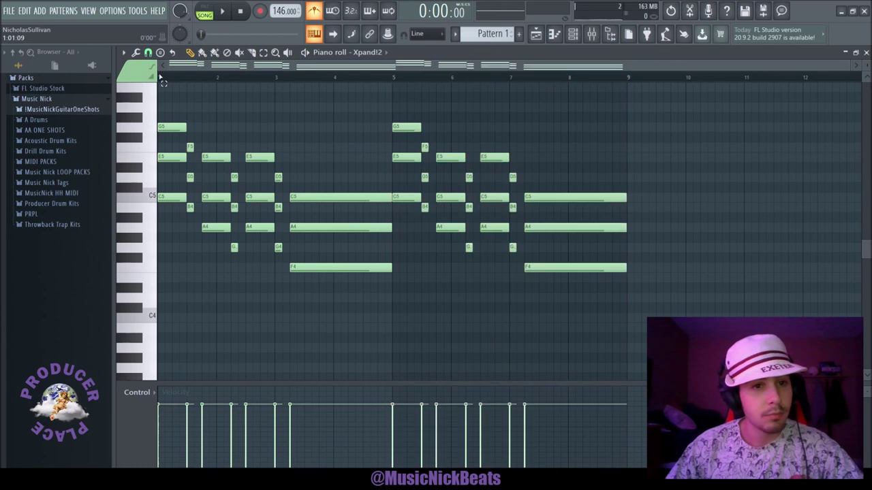
Lower the E5 note of the opening chord in bar 1 to D5 and play the progression.
scroll(186, 192, "up", 4)
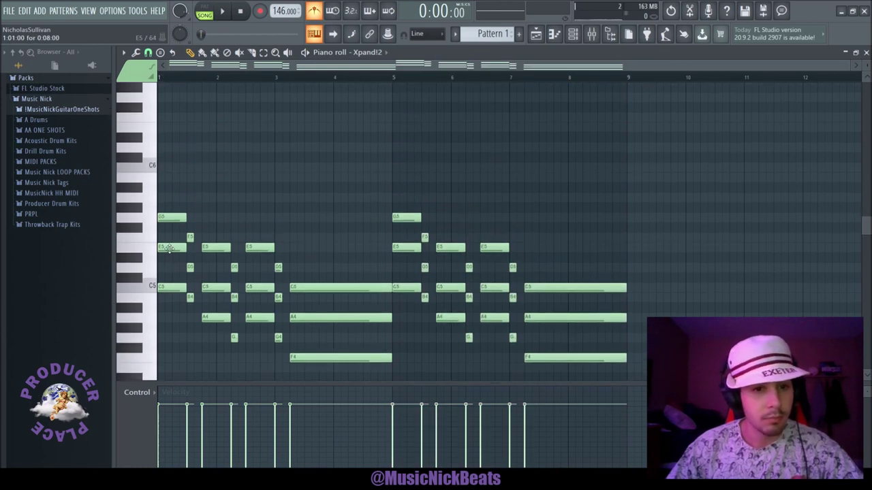
left_click_drag(168, 268, 172, 267)
key("space")
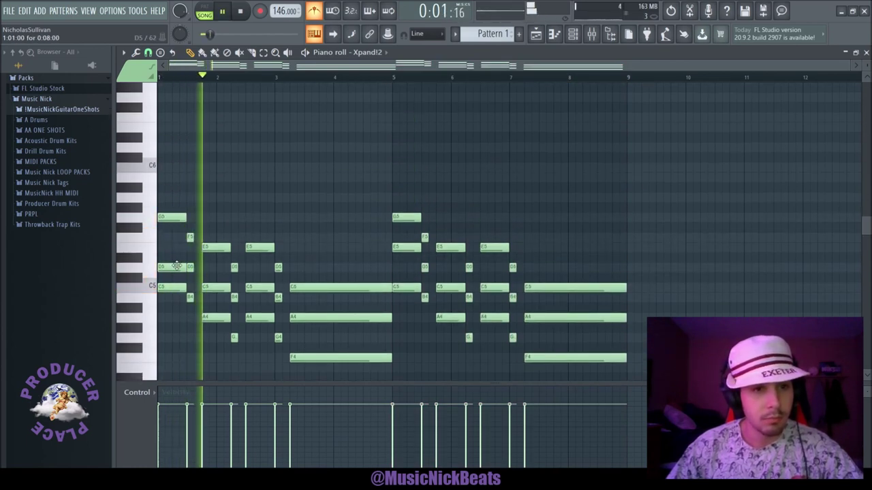
Try the second long chord's C5 note at D5, then settle it on B4 and listen.
left_click_drag(215, 283, 215, 263)
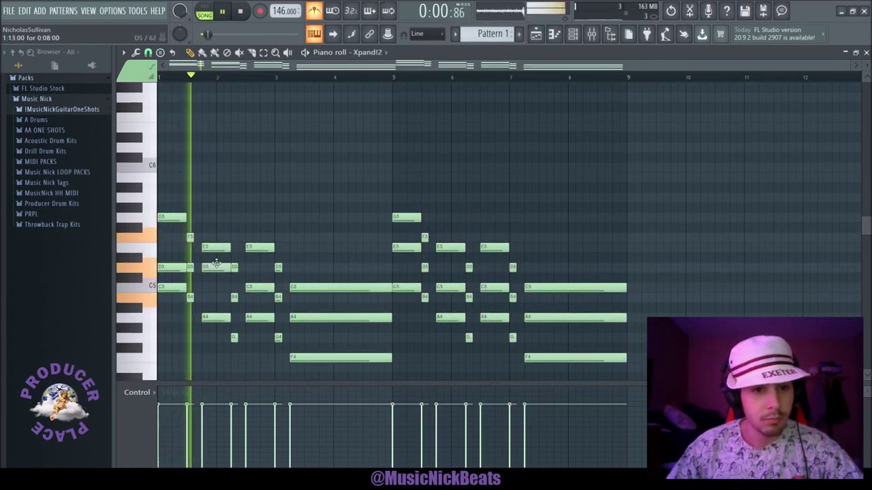
key("space")
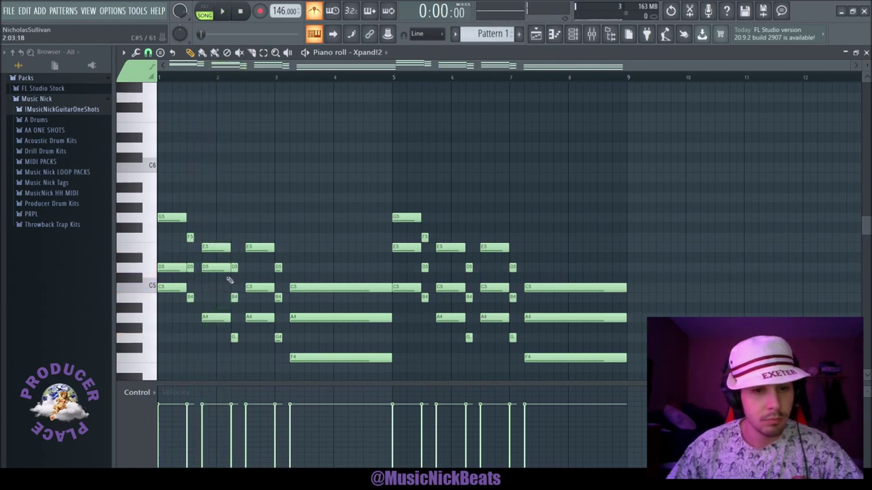
left_click_drag(217, 268, 216, 300)
key("space")
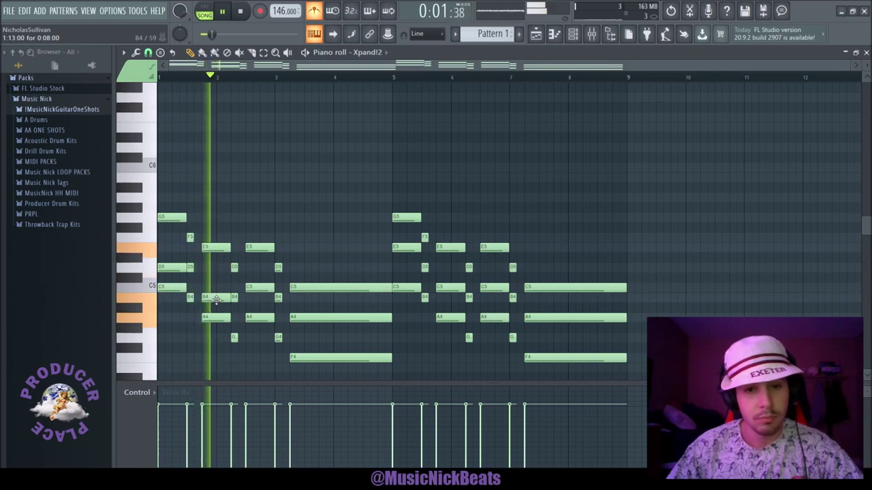
scroll(302, 221, "down", 3)
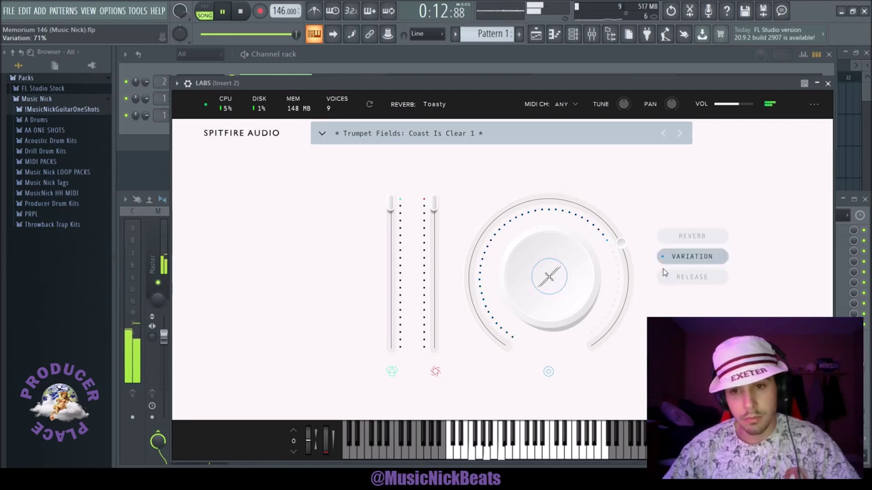
Reduce the Variation amount of the Trumpet Fields: Coast Is Clear 1 preset and switch the large knob to Reverb.
left_click_drag(621, 243, 554, 212)
left_click(693, 236)
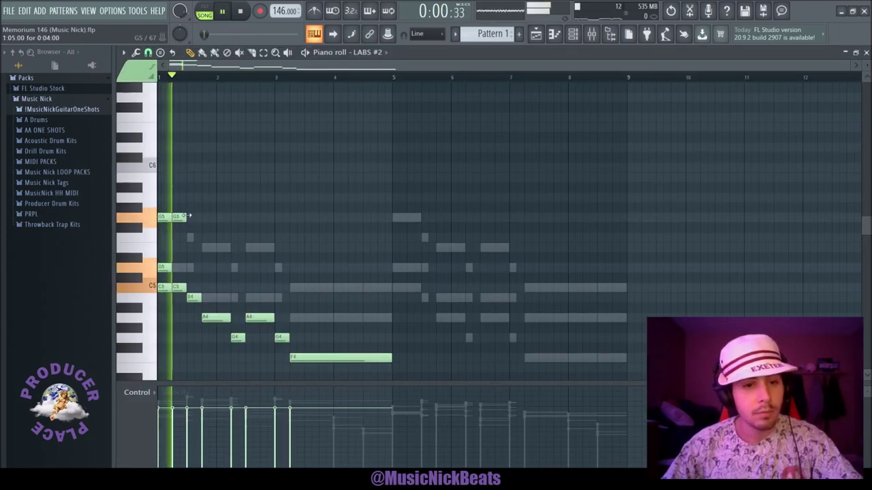
Add four-step high notes B5, D6, F6 and E6 to bar 1 at steps 3, 7, 9 and 11, then audition them.
left_click(172, 178)
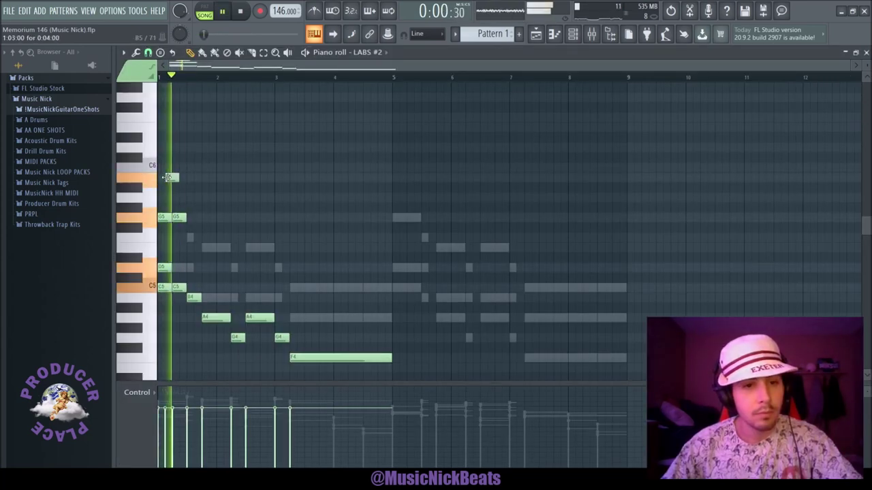
left_click(184, 148)
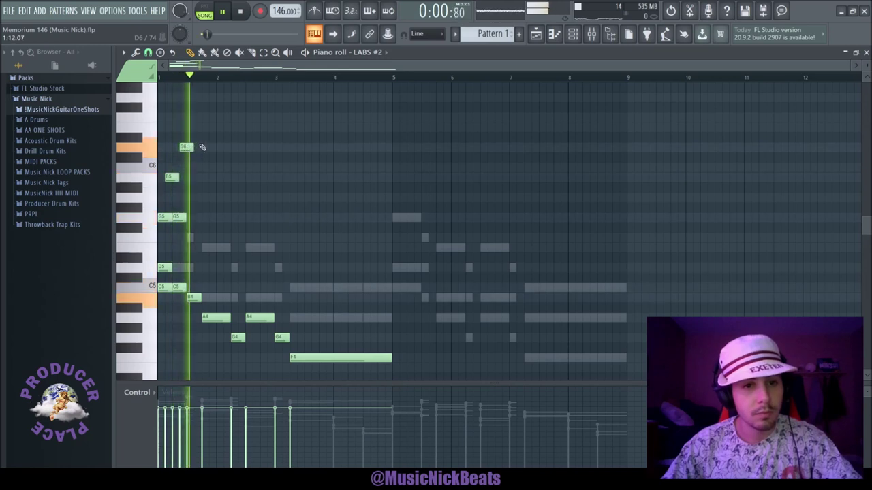
left_click(194, 118)
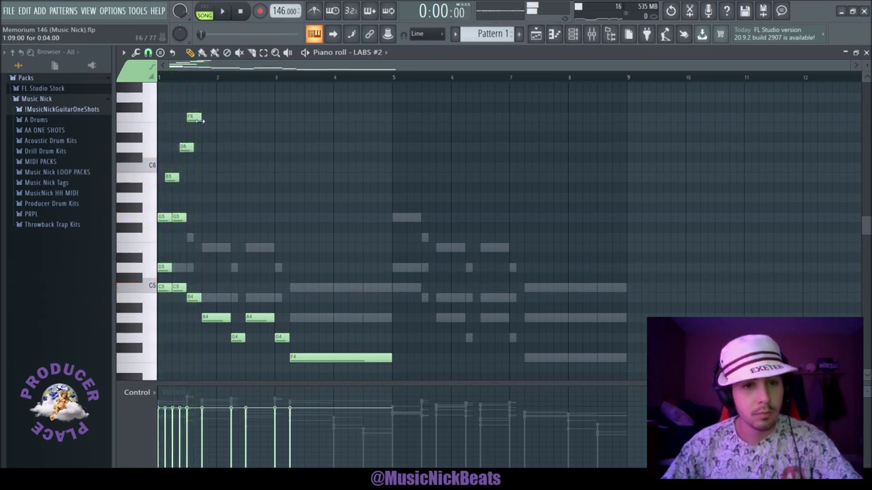
left_click(197, 126)
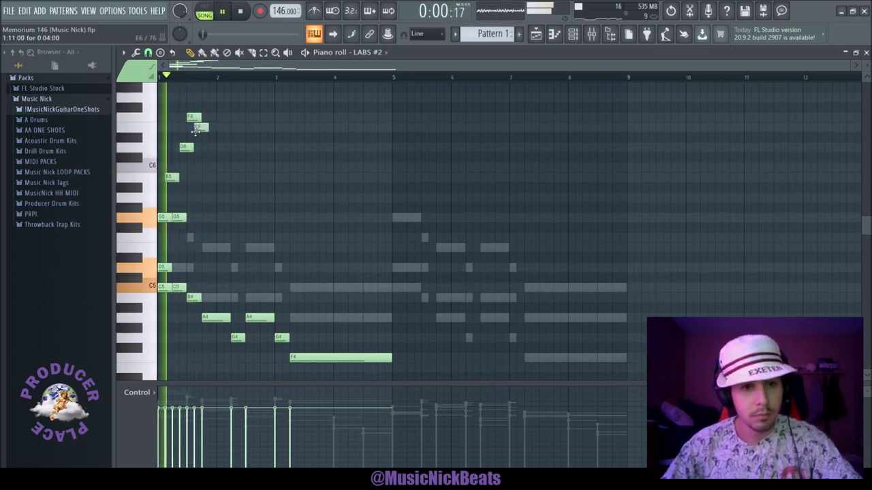
key("space")
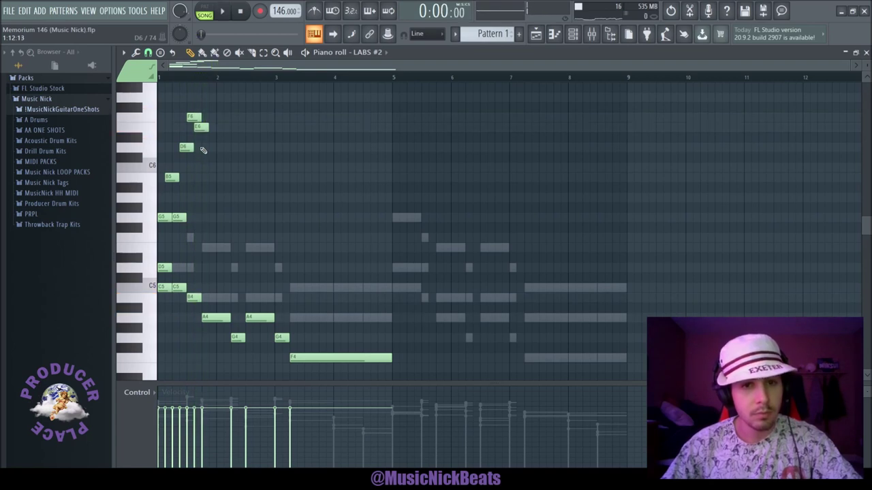
key("space")
key("space")
key("space")
Add lower notes D5, E5 and B4 to bar 1 at steps 9, 13 and 15, playing back between them.
left_click(193, 268)
key("space")
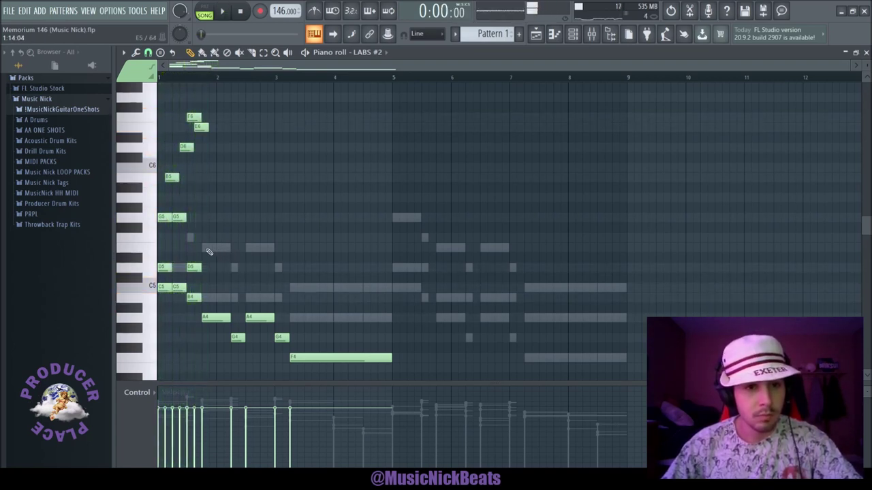
key("space")
left_click(204, 247)
key("space")
key("space")
left_click(210, 297)
key("space")
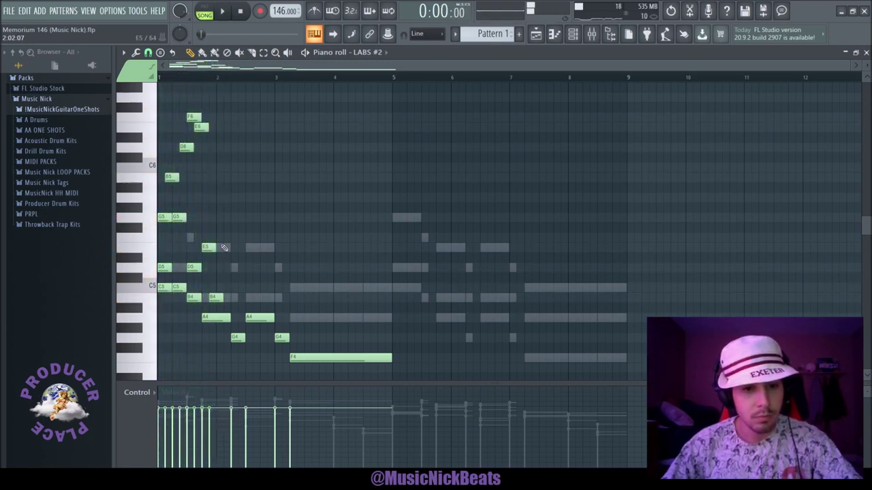
Add overlapping high notes C6 and B5 at the start of bar 2 while the loop plays.
key("space")
left_click(220, 166)
left_click(226, 177)
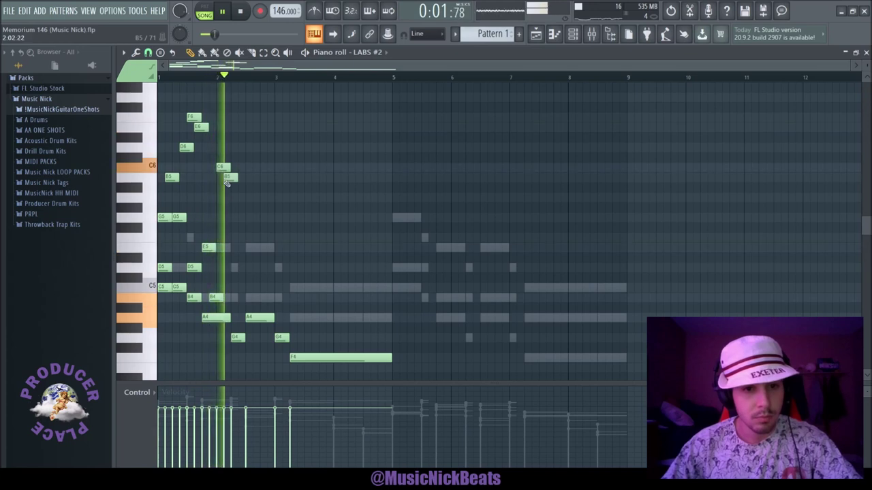
key("space")
Fill the rest of bar 2 with short D5, E5, A5, G5 and B4 notes, checking the result by playback.
left_click(233, 267)
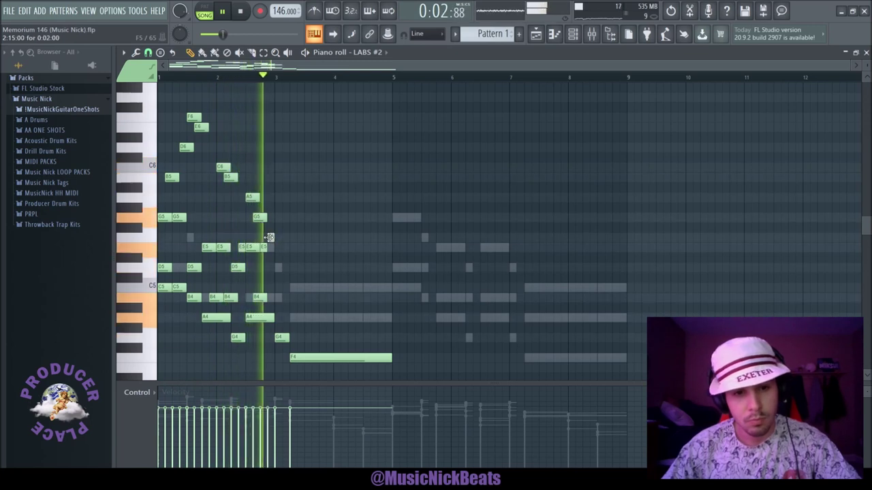
key("space")
key("space")
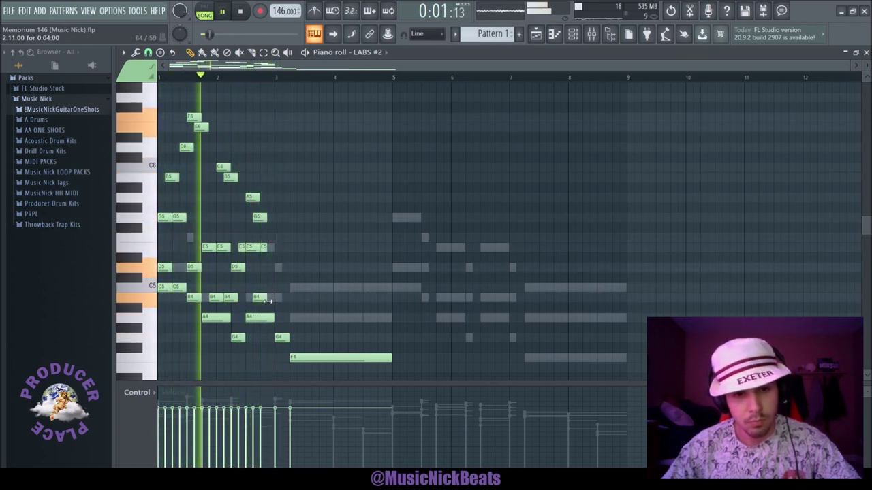
left_click(275, 297)
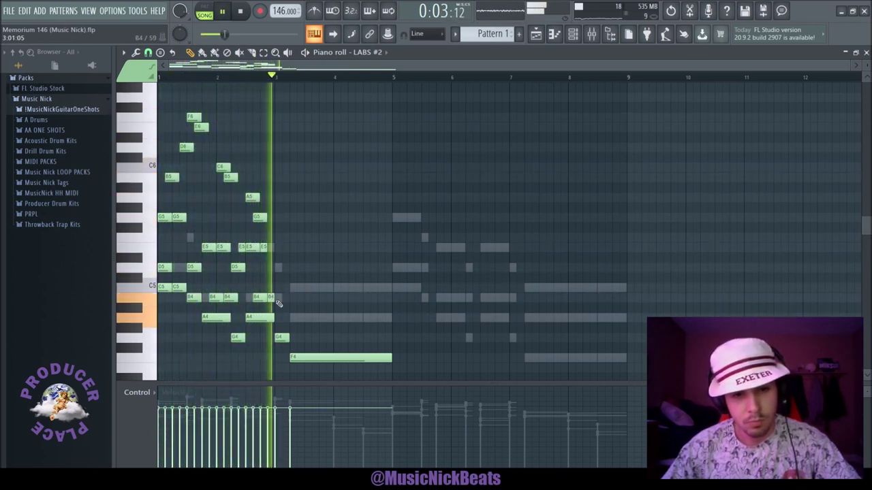
Duplicate the counter-melody notes so that they run through bar 8.
key("ctrl+b")
key("ctrl+b")
key("ctrl+b")
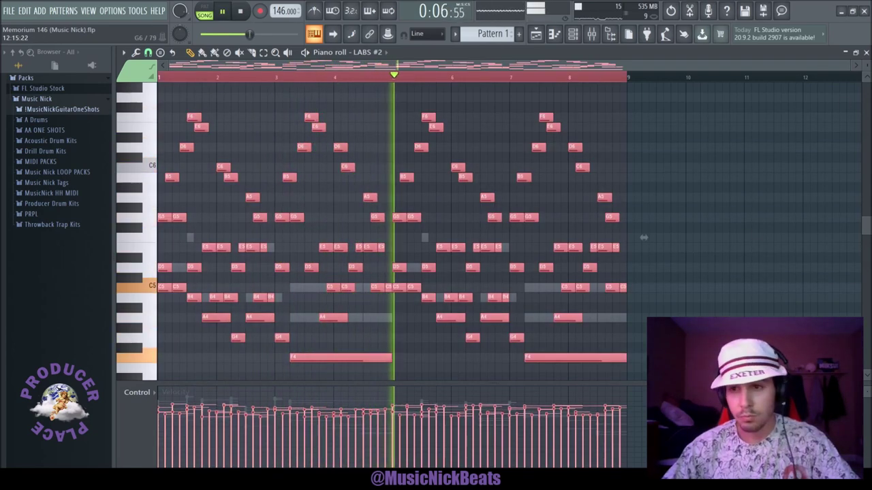
Balance the mixer levels of the LABS, LABS #2 and Xpand!2 tracks, lowering LABS slightly.
key("F7")
left_click(220, 350)
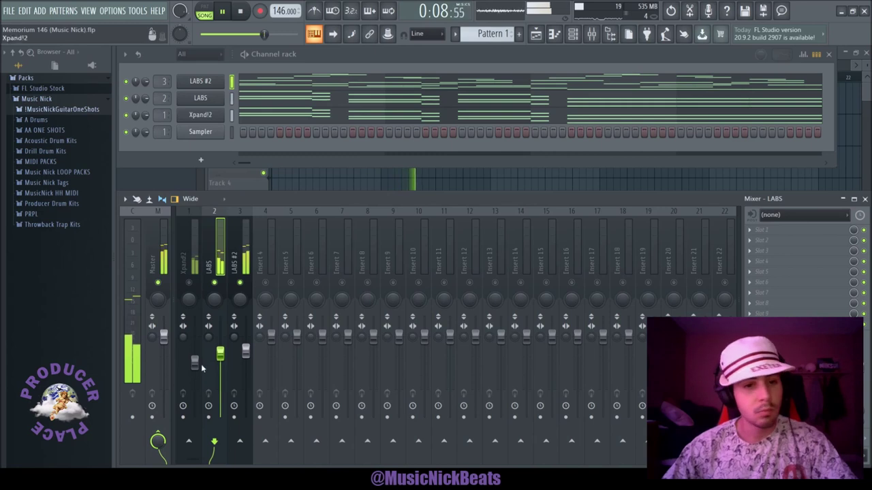
left_click(245, 351)
left_click_drag(220, 353, 220, 357)
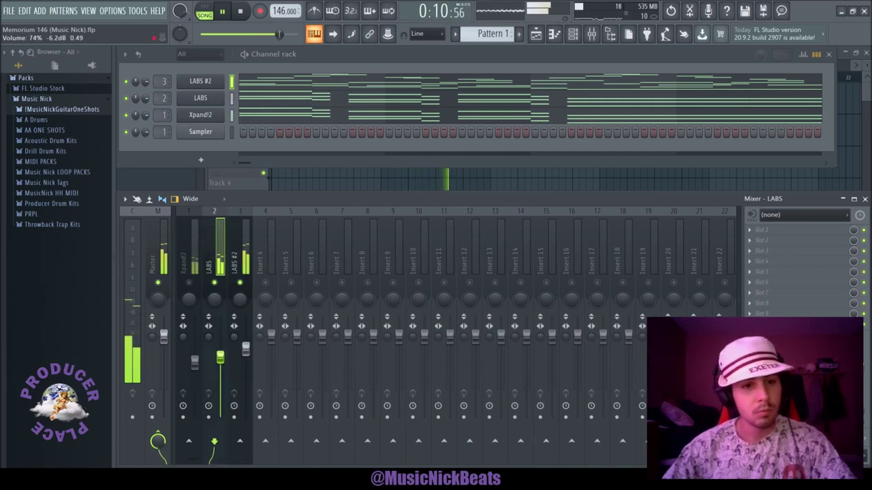
left_click(246, 351)
left_click(220, 355)
left_click(195, 360)
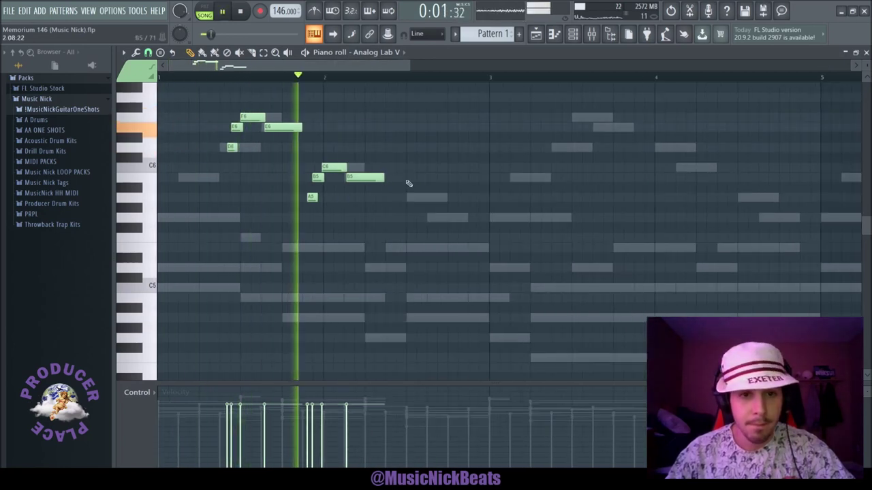
Play the loop to check the Analog Lab V melody phrase and repeat it through bar 8.
key("space")
left_click_drag(422, 204, 417, 243)
key("space")
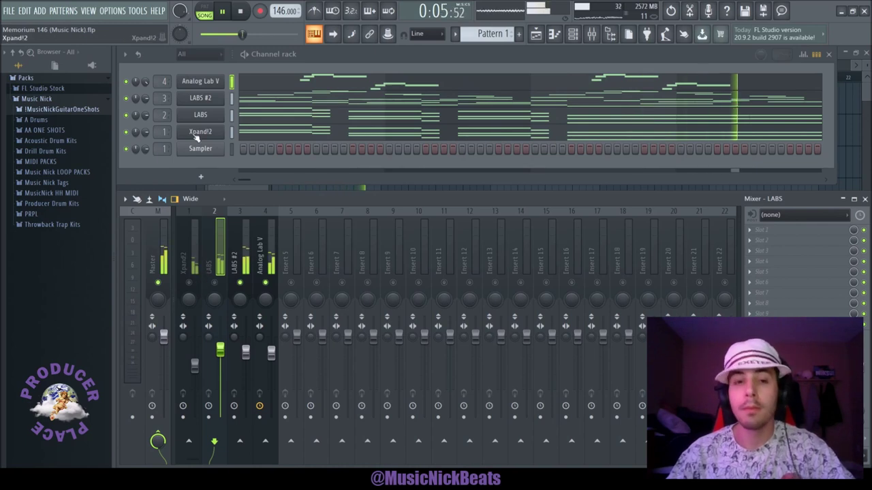
left_click(242, 13)
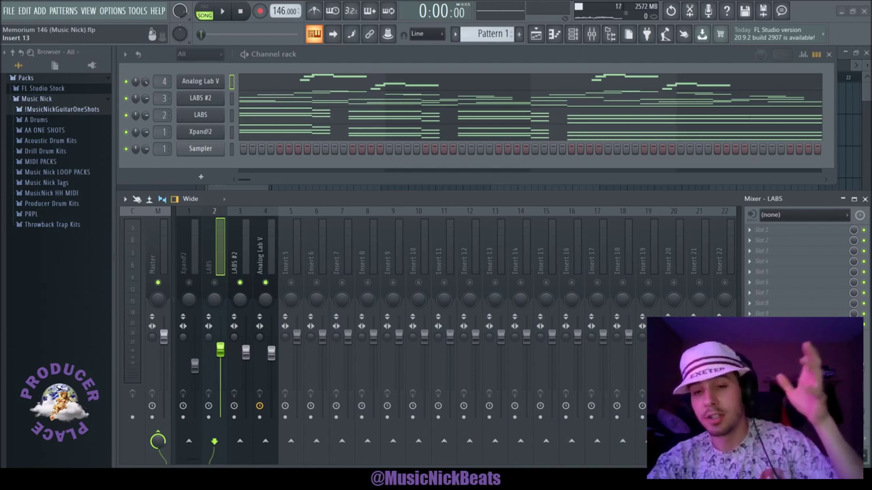
Duplicate the two-bar C6 and B5 pattern of Analog Lab V #2 three times to fill bars 1 to 8.
key("space")
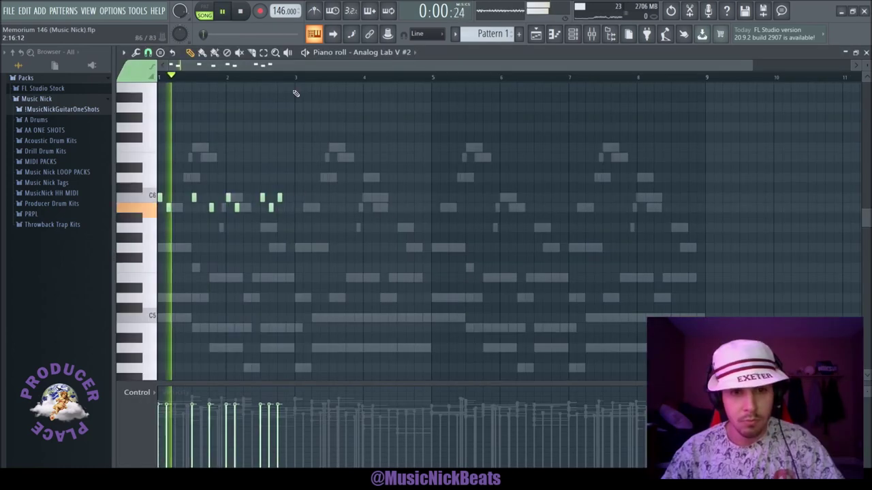
key("ctrl+a")
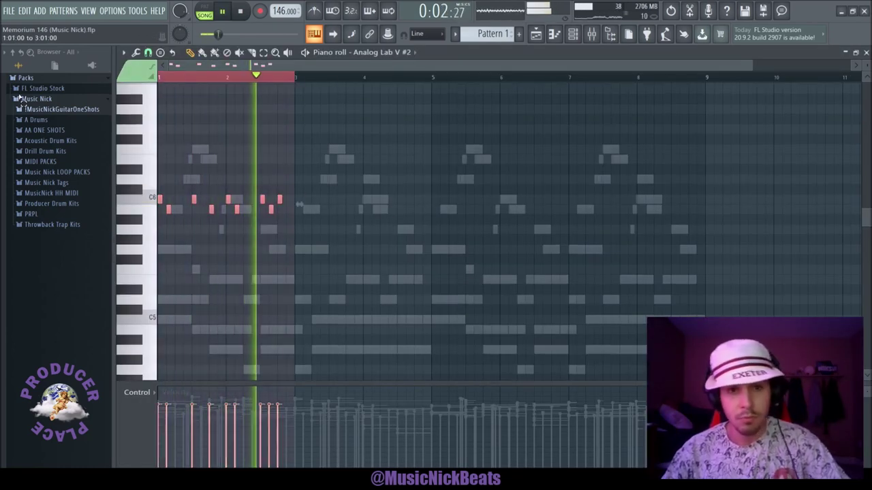
key("ctrl+b")
key("ctrl+b")
key("ctrl+b")
key("ctrl+a")
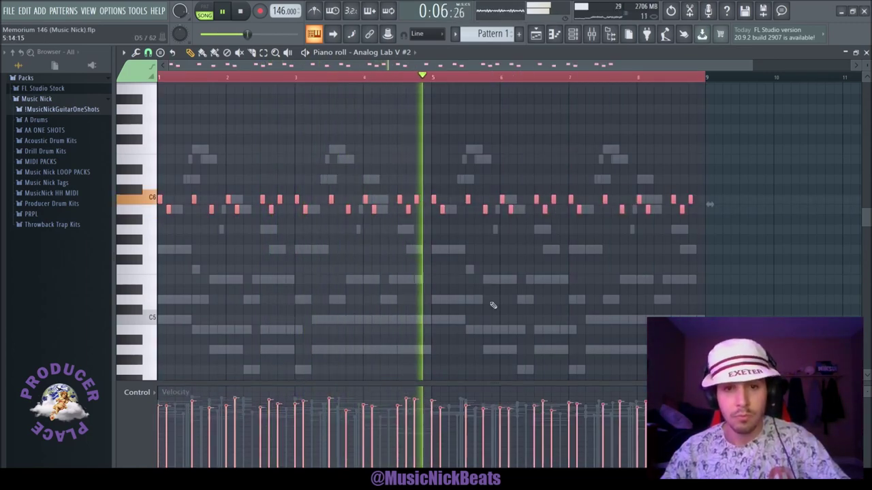
left_click(866, 53)
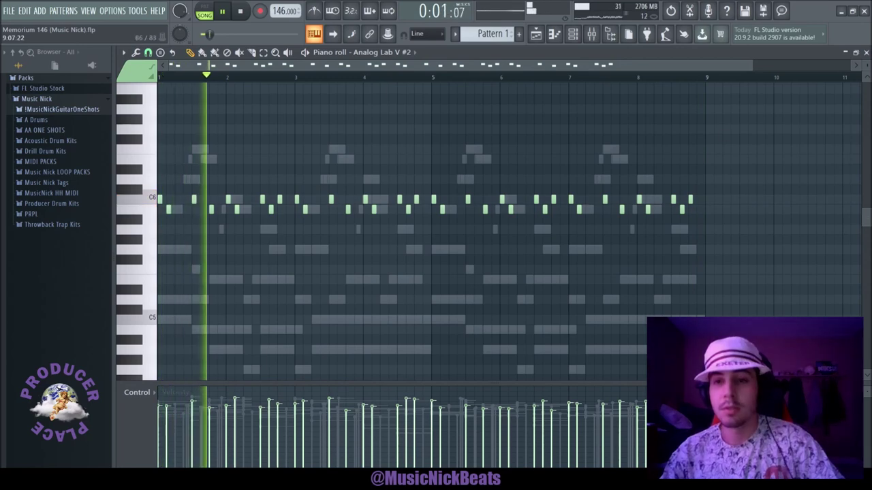
Lower the Analog Lab V #2 level in the mixer and balance Analog Lab V against it while the loop plays.
key("F7")
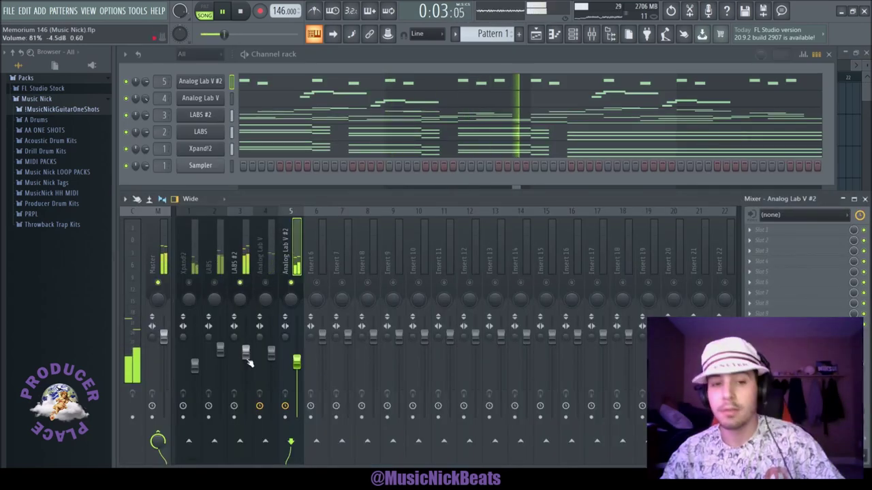
left_click_drag(297, 361, 296, 368)
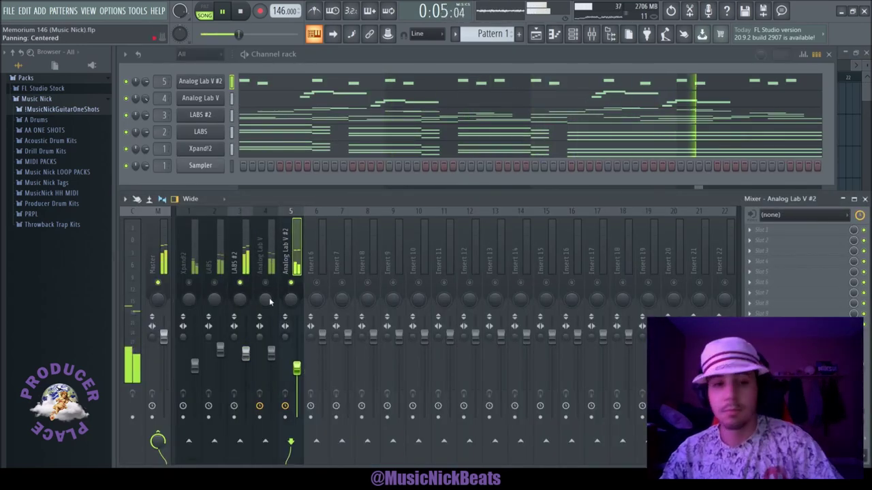
left_click(271, 354)
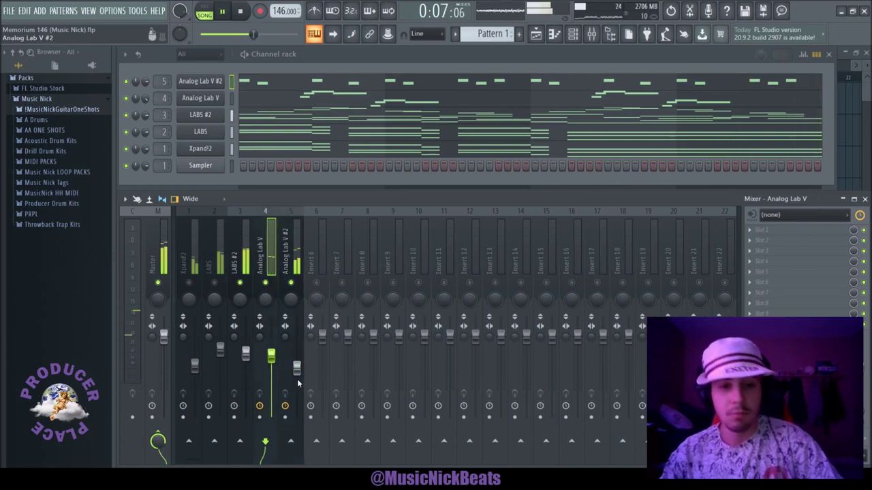
key("space")
left_click(220, 350)
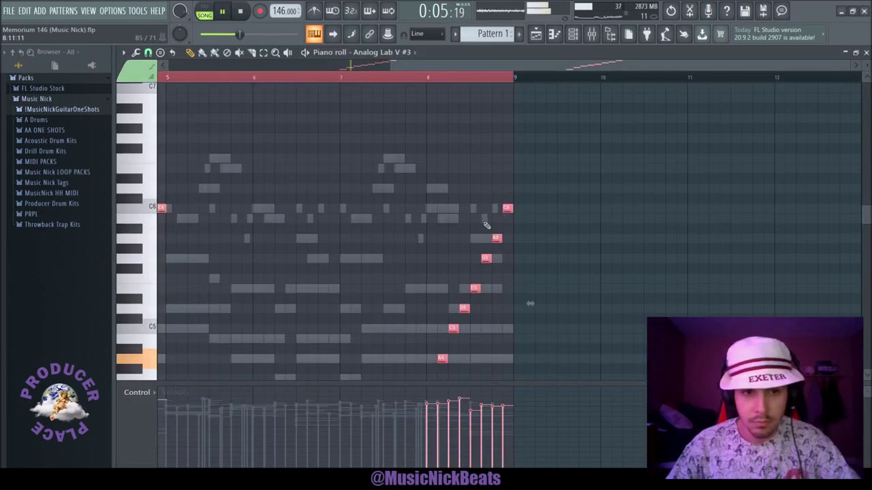
Chop the ascending F4-to-C6 run in bar 8 of Analog Lab V #3 into short repeated notes with octave-up accents, checking by playback.
scroll(491, 222, "up", 3)
key("space")
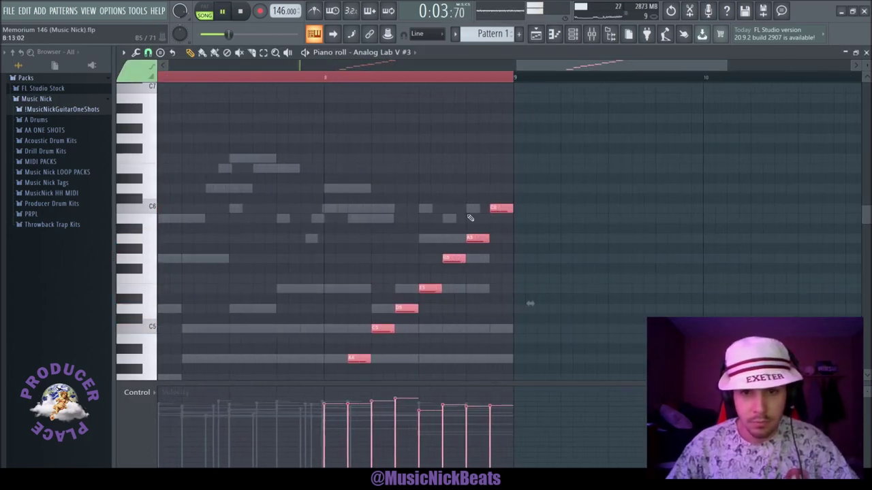
scroll(430, 242, "down", 3)
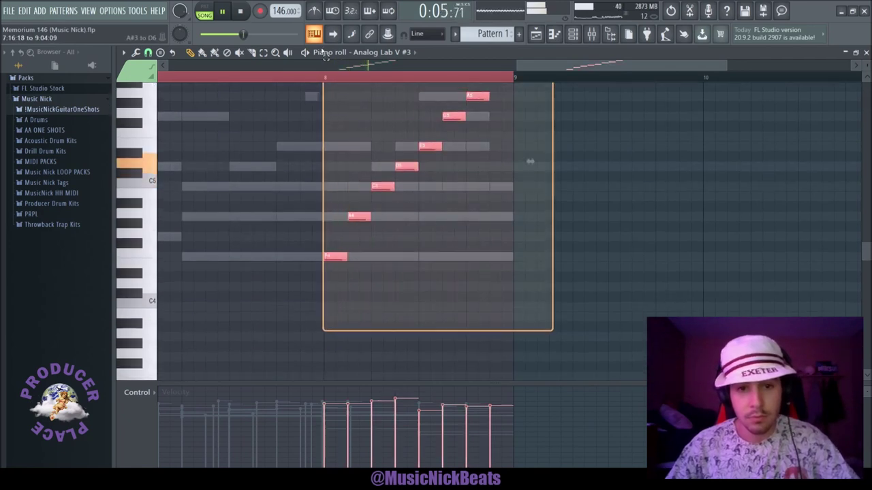
scroll(321, 101, "up", 4)
scroll(328, 151, "down", 3)
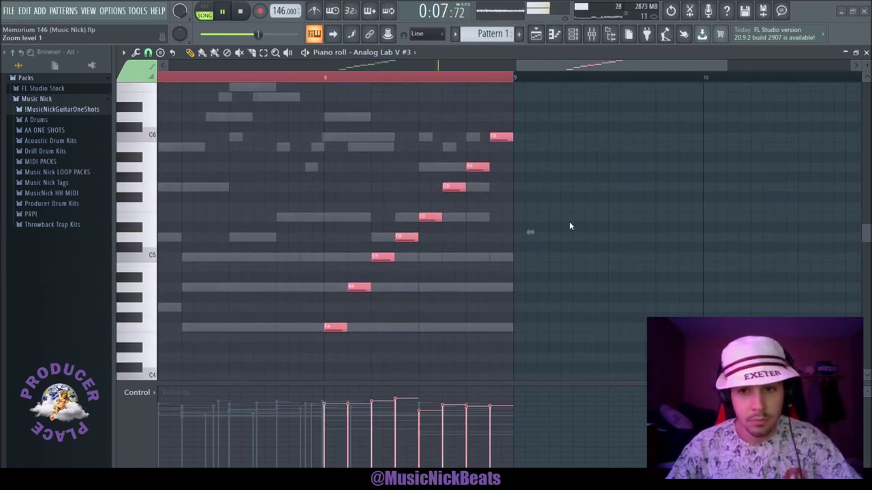
key("ctrl+z")
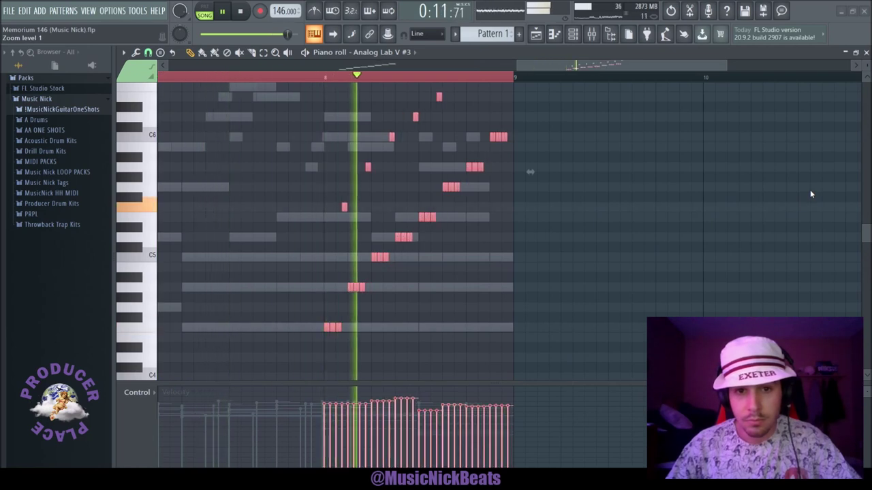
key("space")
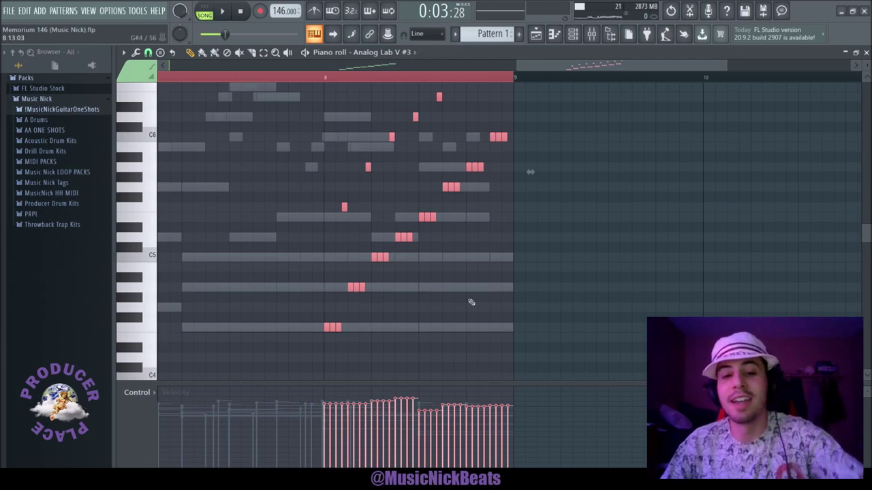
Replace the plain ascending run in bar 4 with a copy of the chopped run from bar 8.
scroll(506, 181, "down", 3)
scroll(502, 181, "down", 5, "ctrl")
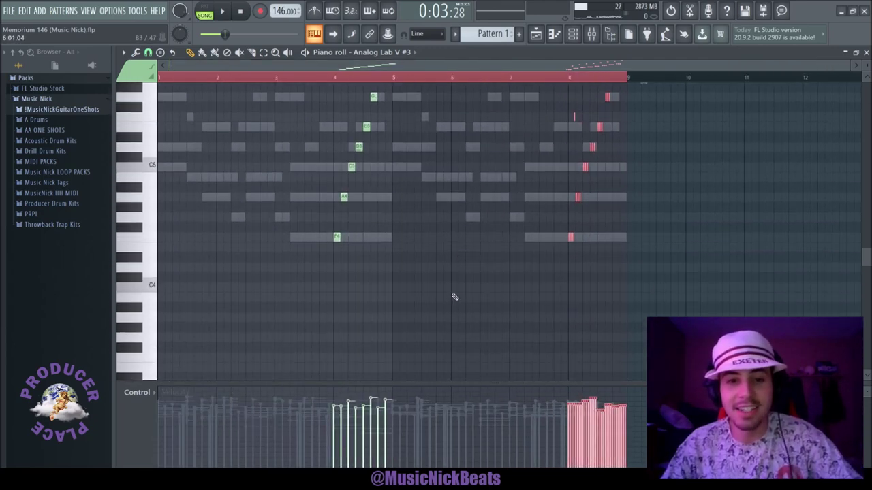
scroll(456, 294, "up", 5)
key("Delete")
left_click_drag(701, 371, 434, 5)
left_click(561, 292)
scroll(560, 292, "down", 3)
left_click_drag(573, 272, 338, 270)
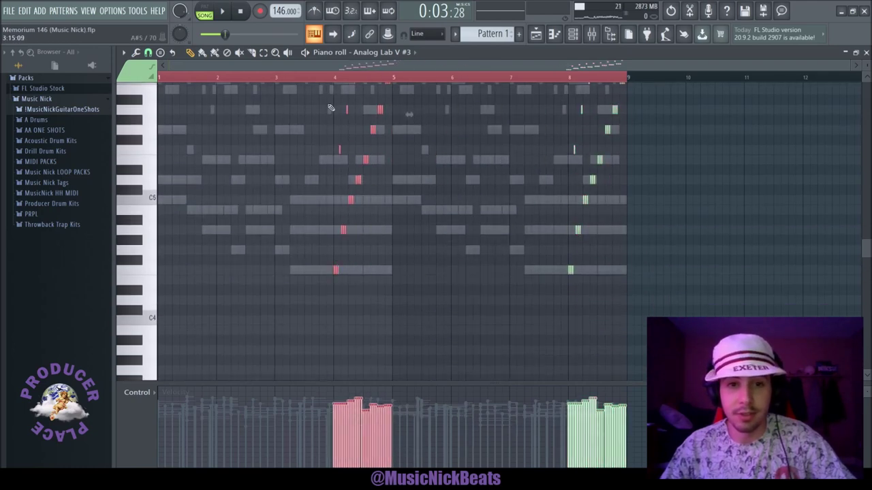
left_click(336, 80)
Lower the Analog Lab V #3 mixer level while the loop plays.
key("space")
key("F6")
key("F9")
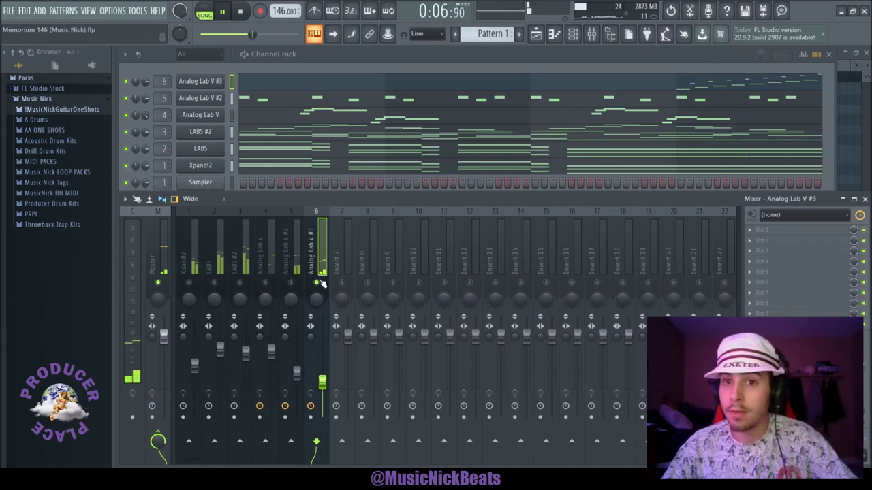
key("space")
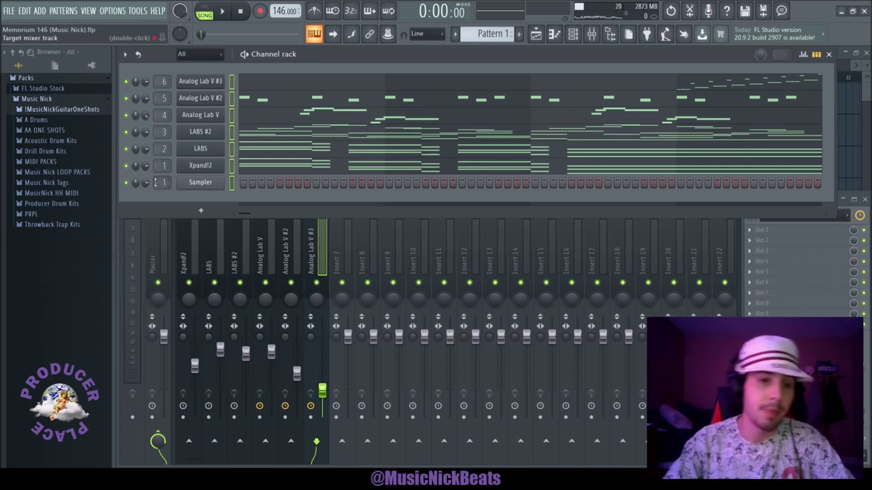
Audition the Full Moon kit in Arcade with the loop and close the plug-in.
key("space")
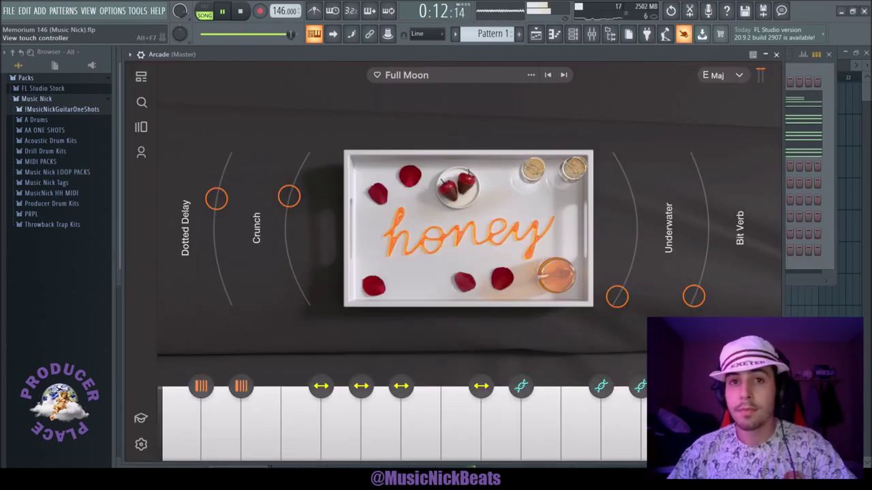
left_click(241, 12)
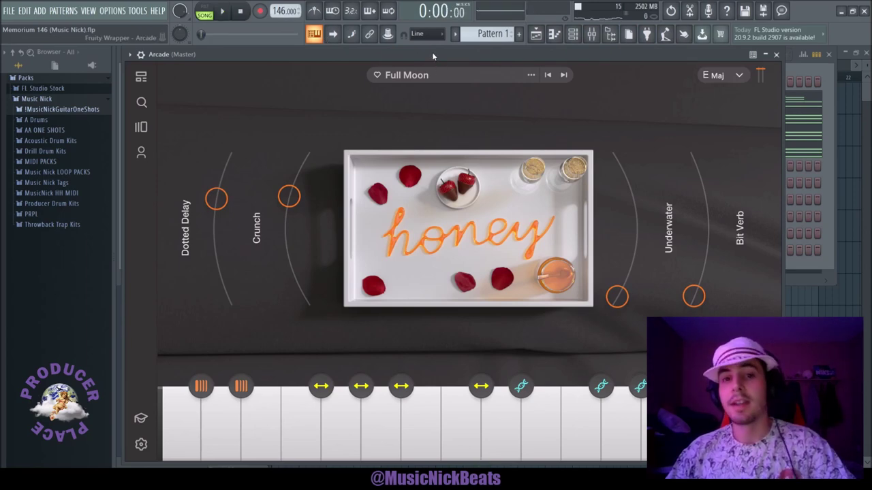
key("m")
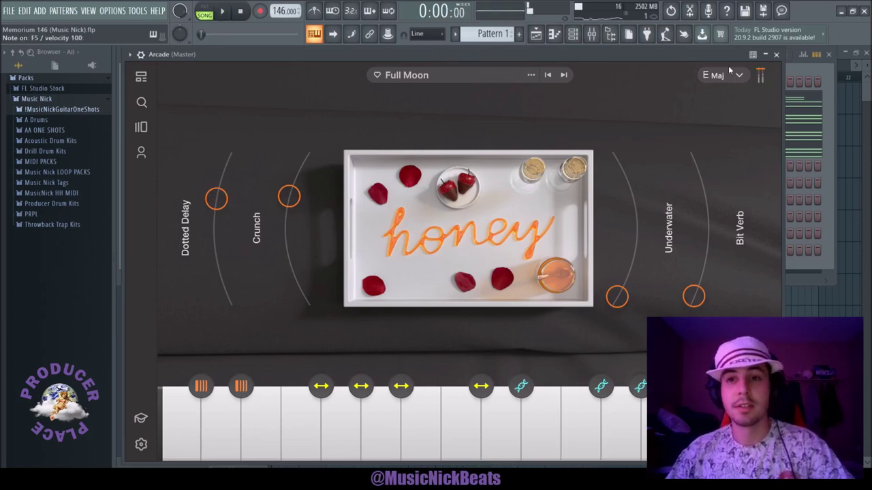
left_click(777, 54)
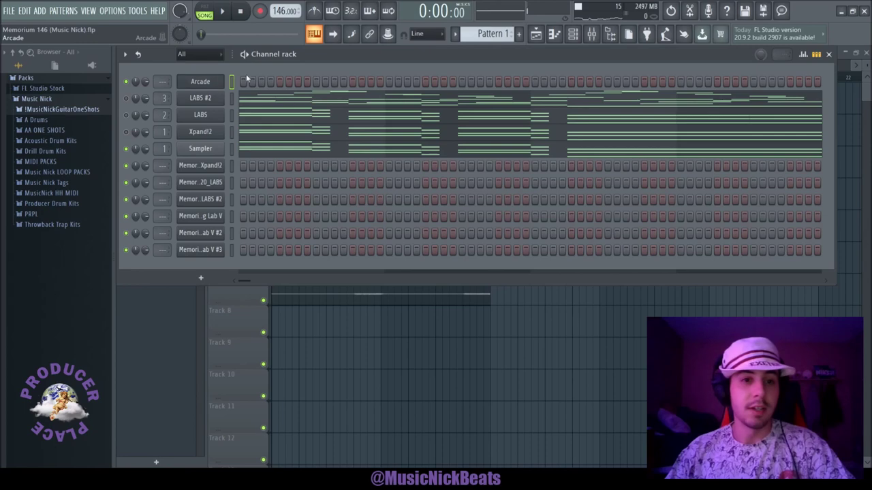
Review the rendered stems and Arcade clips in the playlist and their mixer levels during playback.
key("F7")
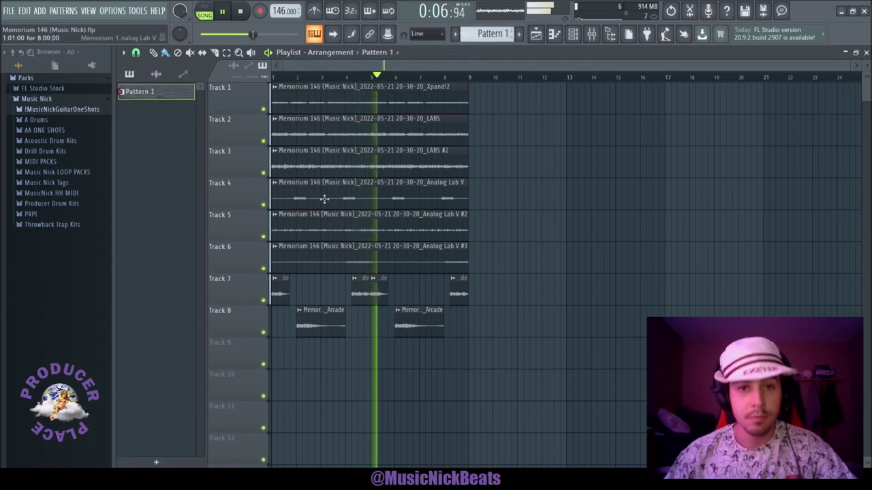
key("F6")
key("F9")
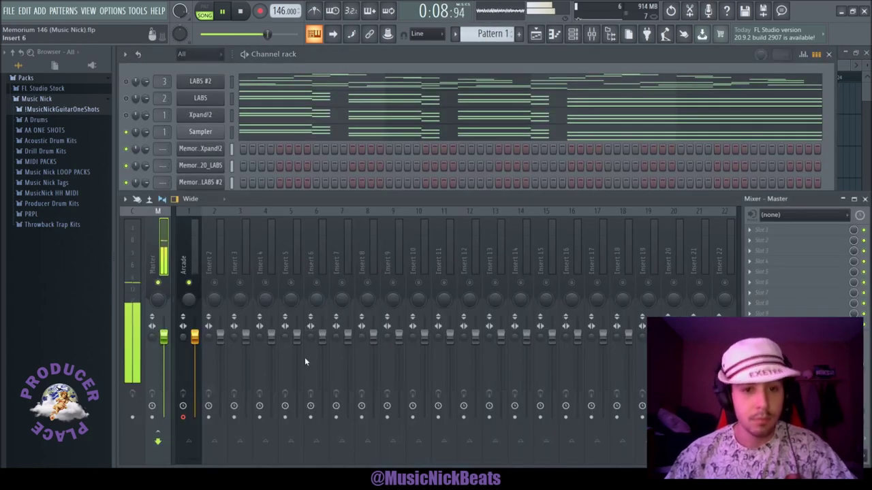
key("F5")
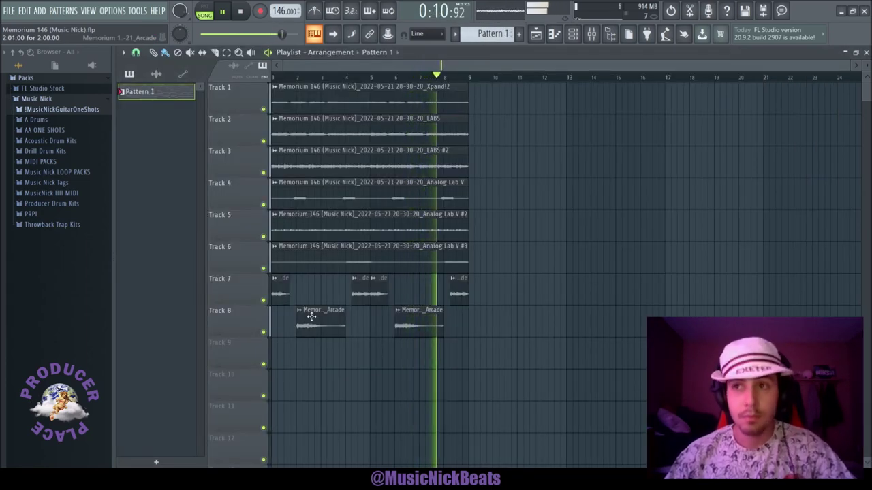
Set S1 Imager's asymmetry to -30 and rotation to -15 on the Xpand!2 stem, and shift both the opposite way on the second stem track.
key("F6")
key("F9")
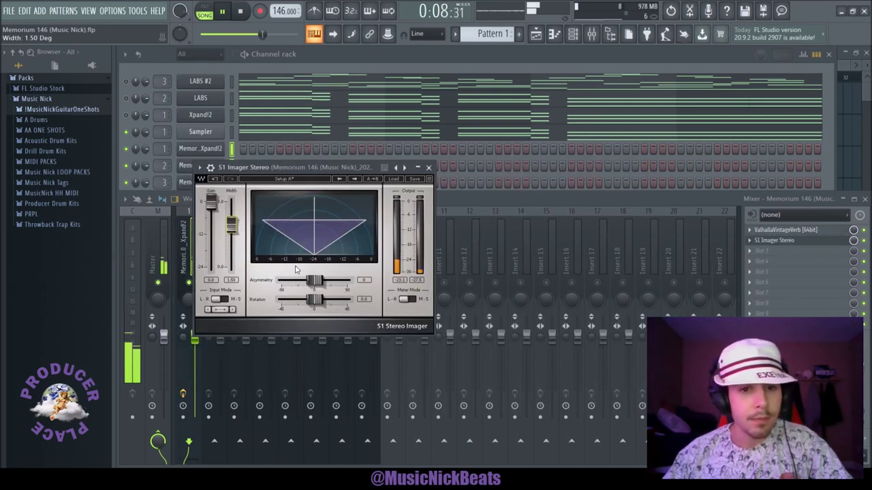
left_click_drag(315, 281, 301, 299)
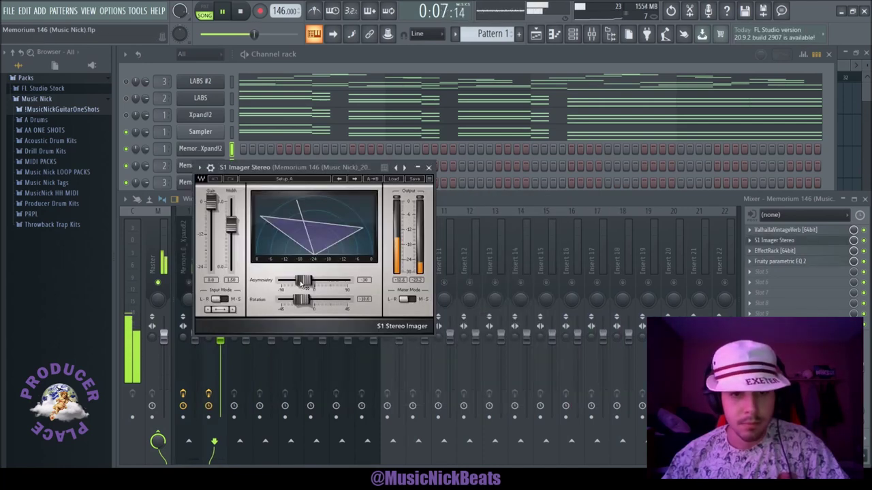
left_click_drag(303, 283, 327, 299)
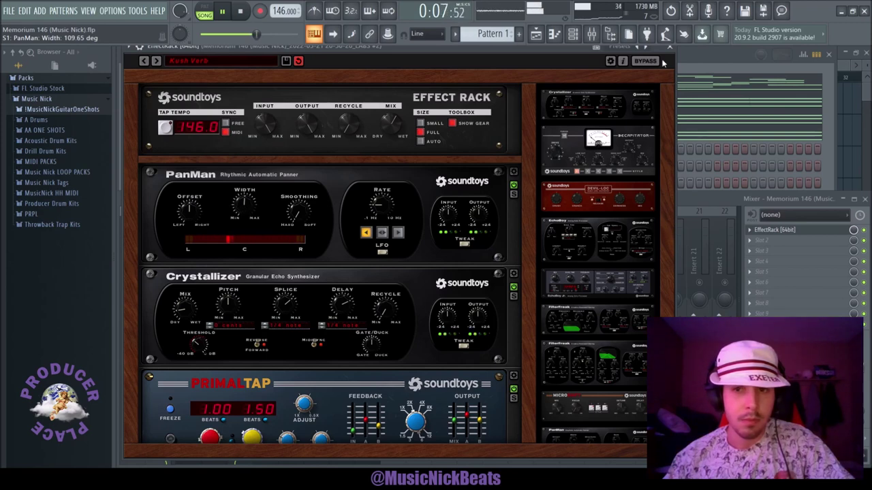
Complete the LABS #2 stem's effects with Fruity Chorus, a second EffectRack and two Fruity parametric EQ 2 instances cutting lows and low mids.
left_click(669, 47)
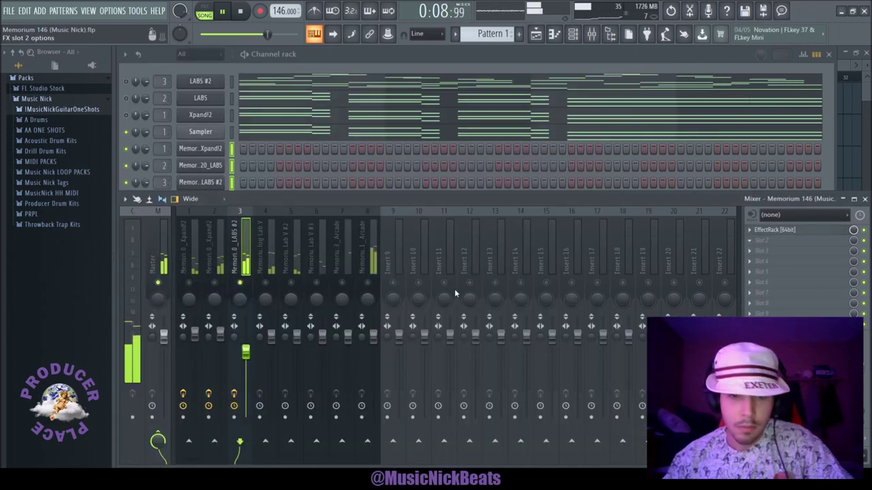
left_click(375, 342)
left_click(775, 230)
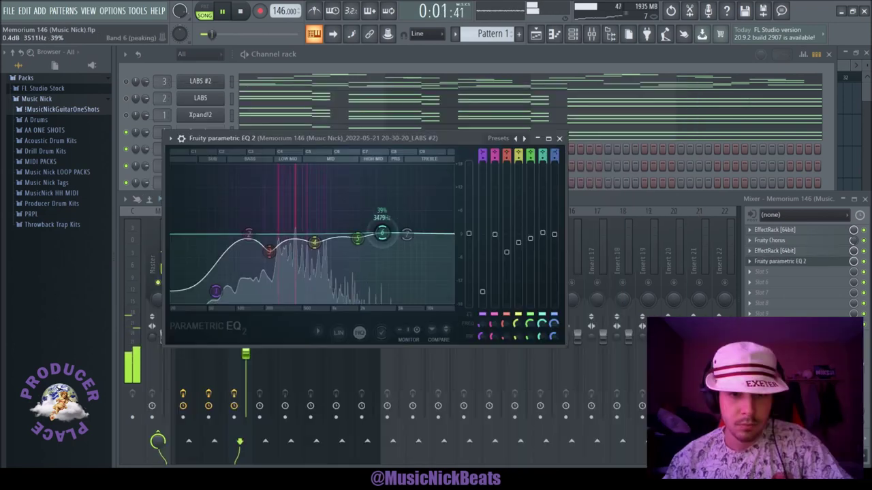
left_click(559, 138)
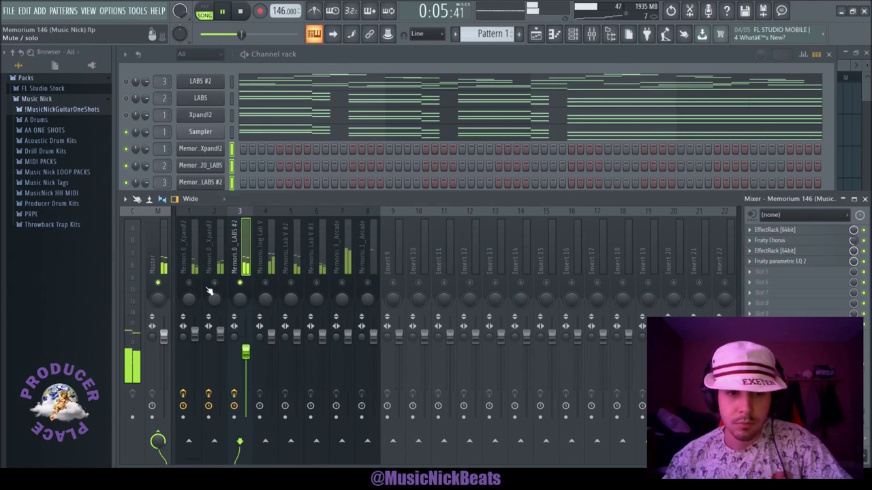
left_click(202, 341)
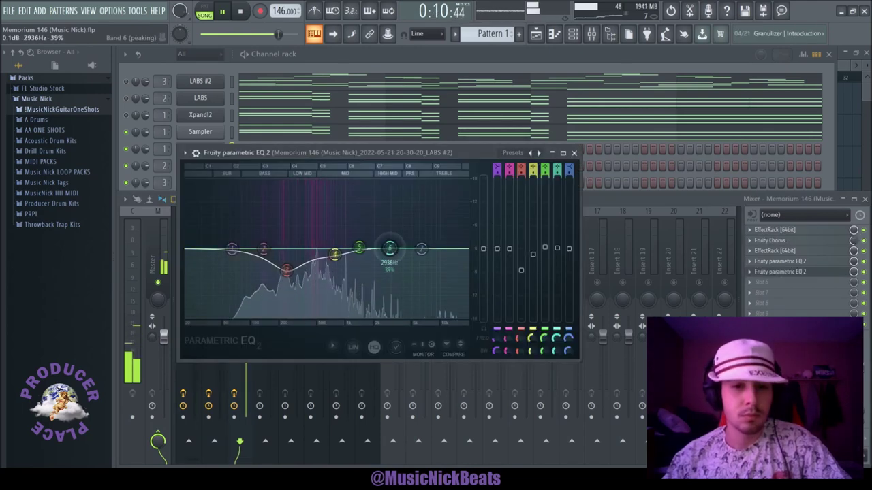
left_click_drag(389, 248, 328, 248)
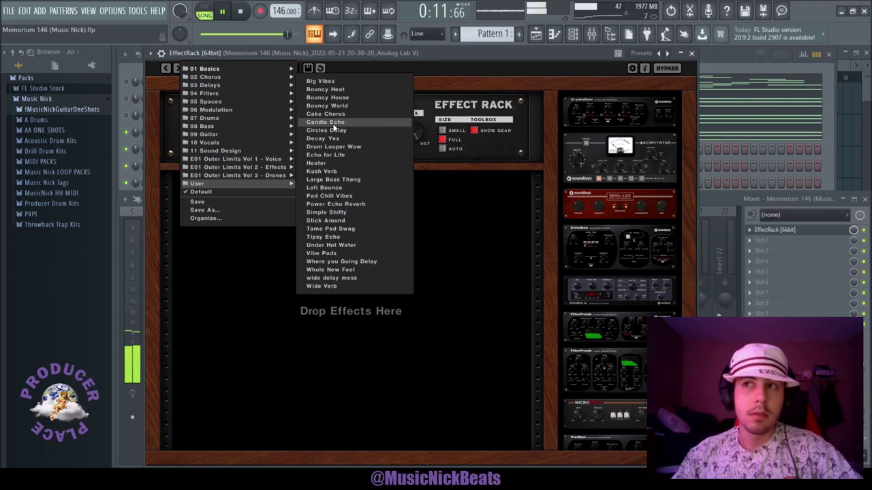
Load the Candle Echo user preset in EffectRack on the Analog Lab V stem.
left_click(333, 123)
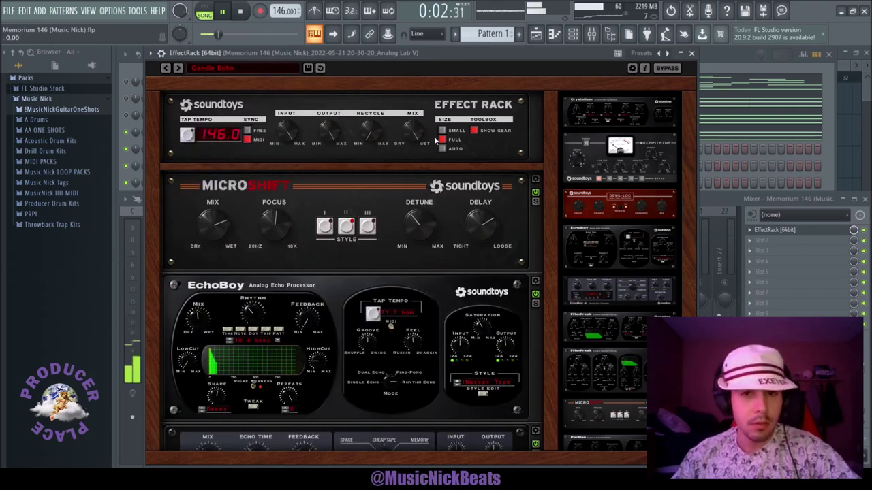
Load the Cake Chorus user preset in EffectRack on the Analog Lab V stem.
left_click(244, 71)
mouse_move(256, 183)
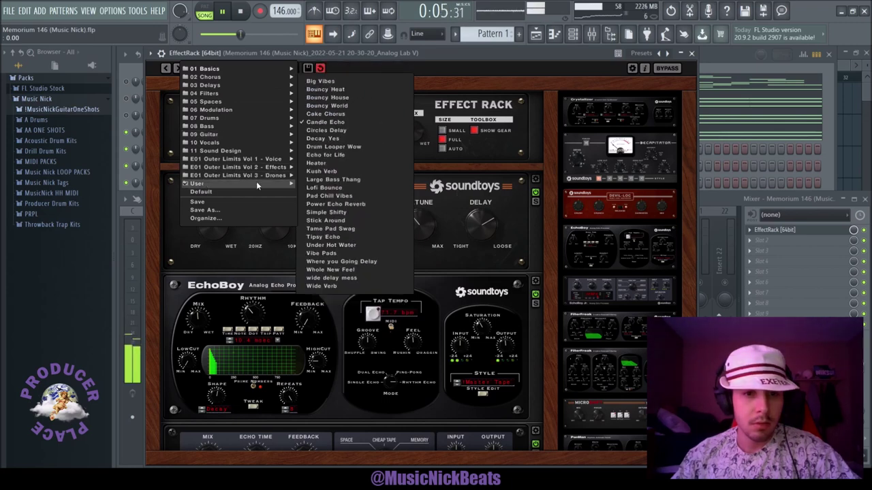
left_click(328, 116)
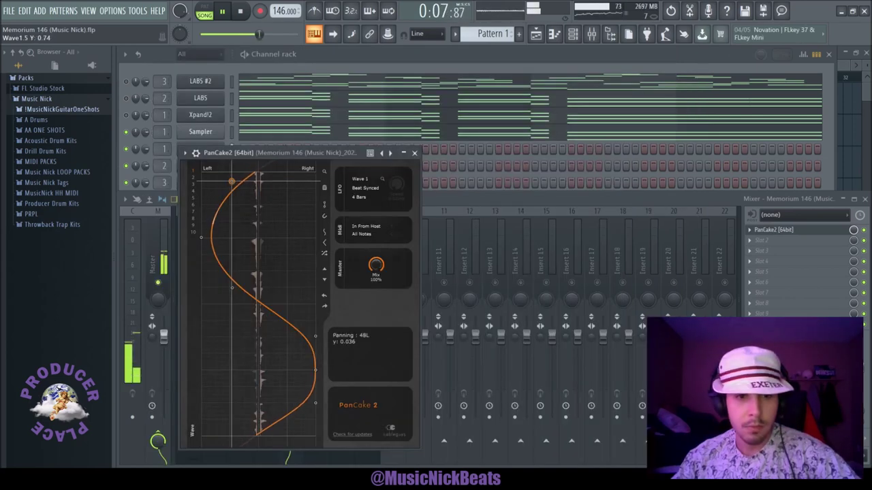
Reshape the lower swing of the PanCake2 panning curve and finish the low-cut Fruity parametric EQ 2 on the Analog Lab V #2 stem.
left_click_drag(315, 333, 315, 375)
left_click_drag(317, 409, 283, 419)
mouse_move(313, 371)
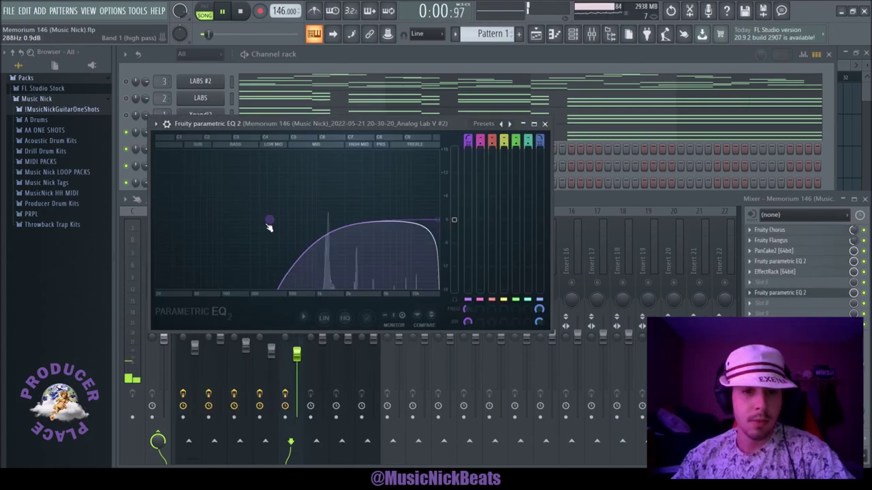
left_click(551, 124)
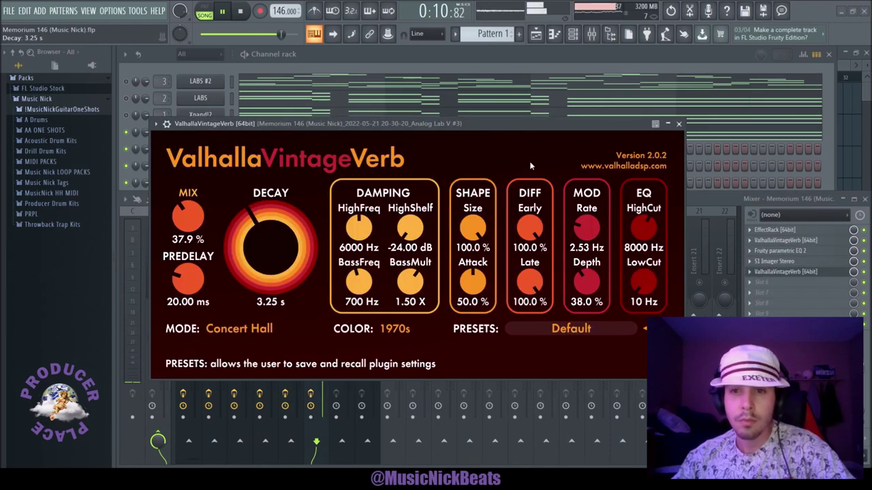
Load the Concert Wave preset in the second ValhallaVintageVerb on the Analog Lab V #3 stem.
left_click_drag(517, 120, 517, 44)
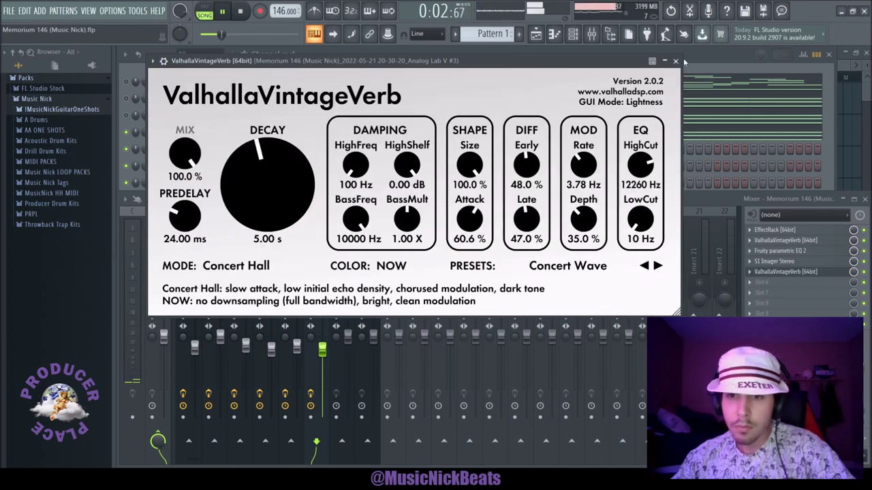
left_click(675, 61)
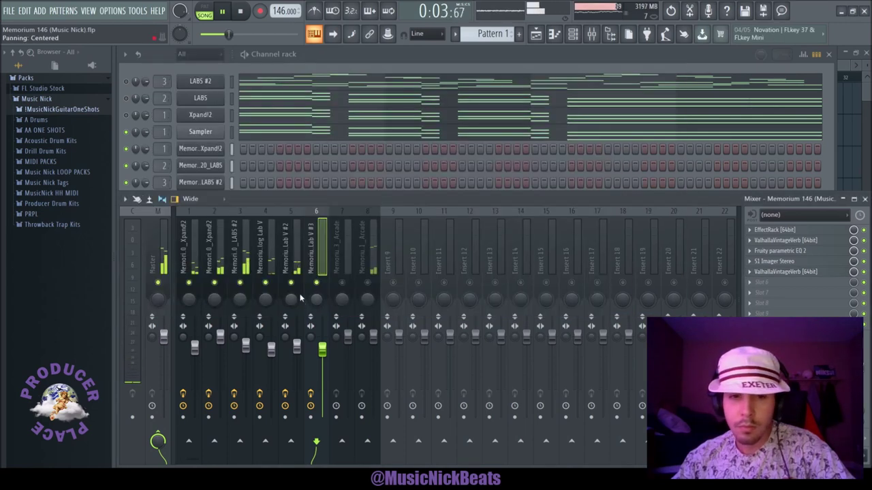
left_click(769, 271)
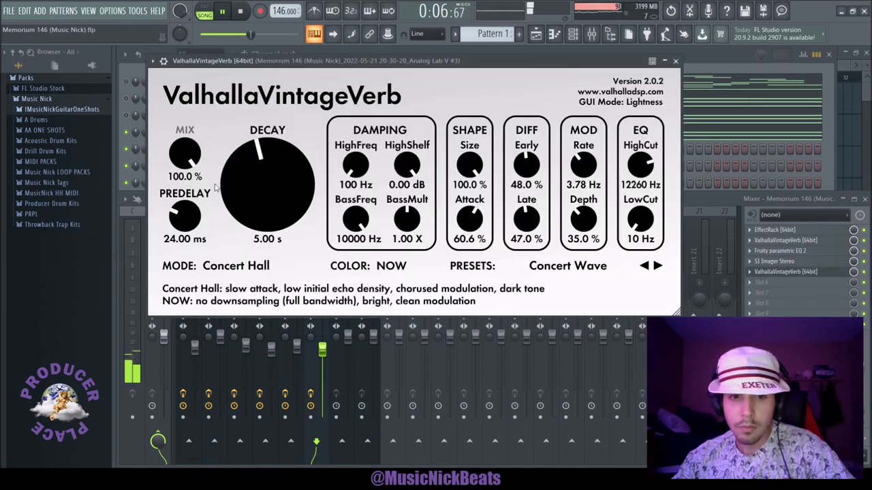
left_click(676, 61)
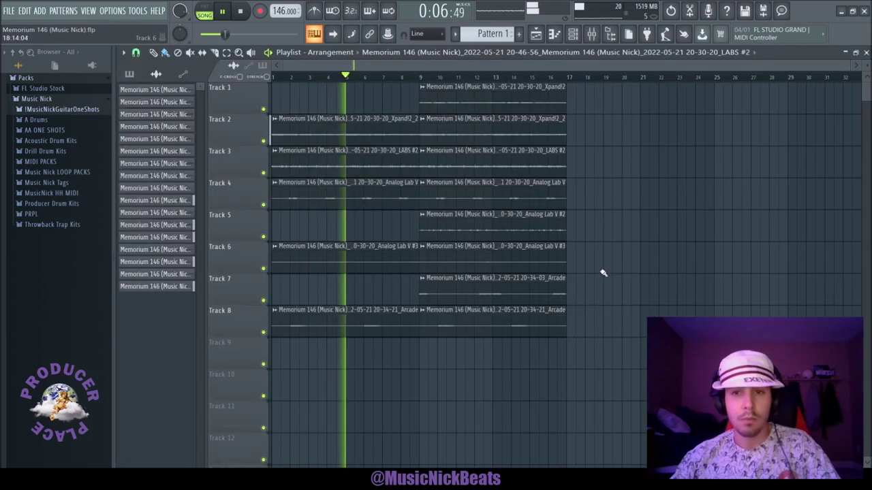
Shift the full-arrangement section of stem clips to bar 17 and duplicate the opening eight bars into bar 9.
left_click_drag(613, 357, 588, 136)
left_click(574, 278)
left_click_drag(483, 341, 365, 85)
key("ctrl+b")
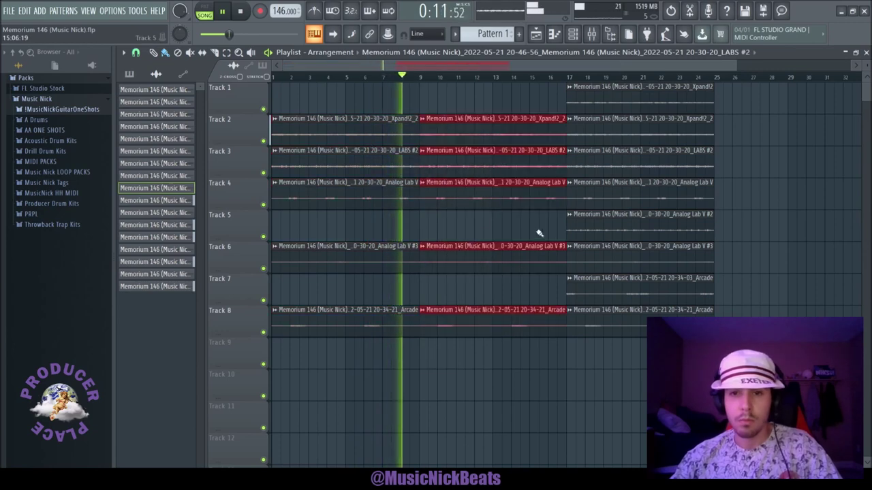
left_click_drag(583, 152, 460, 164)
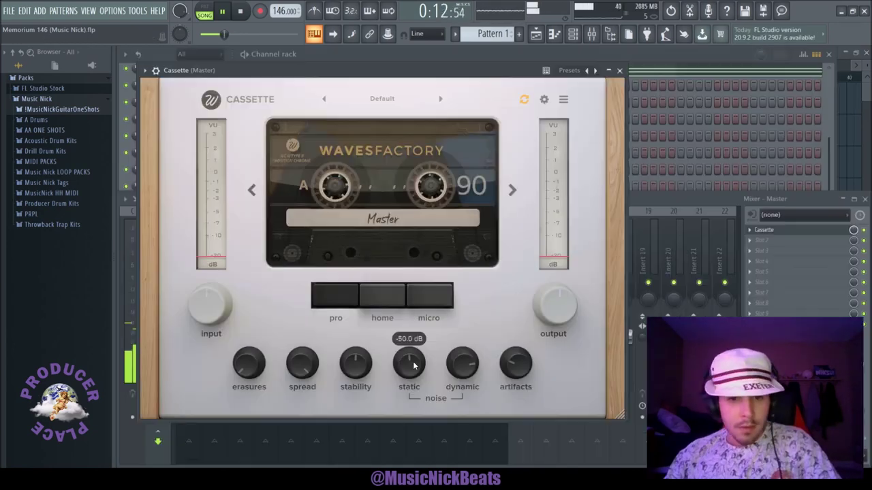
Minimise the static noise in Cassette on the master and raise its output to about 5.2 dB.
mouse_move(549, 313)
left_click_drag(549, 313, 549, 299)
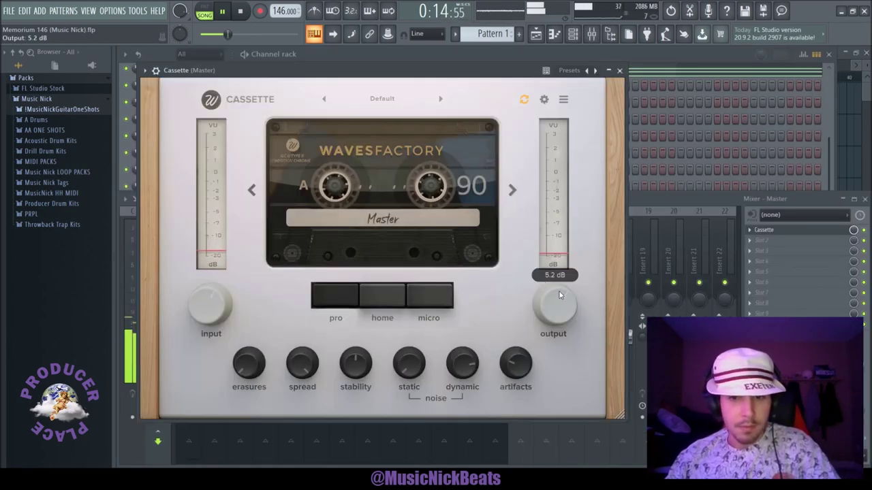
mouse_move(349, 374)
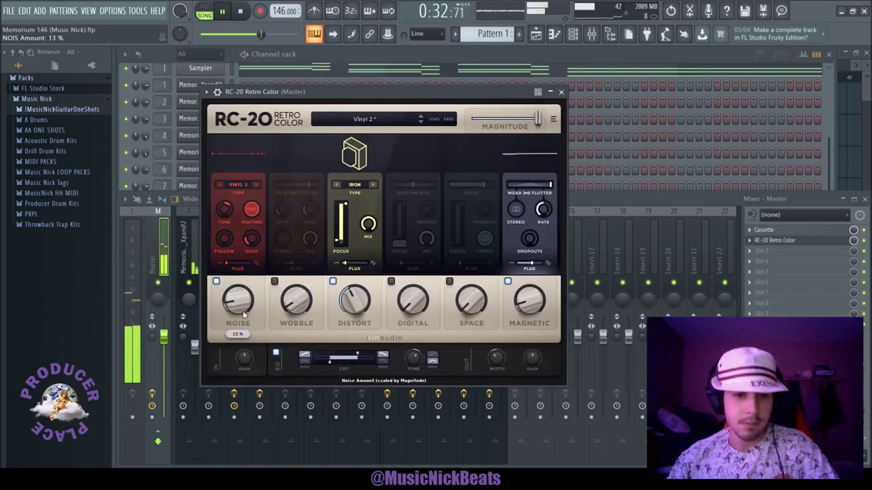
Set up two RC-20 Retro Color instances on the master, with the second one's Vinyl 3 preset at 10% noise.
mouse_move(357, 359)
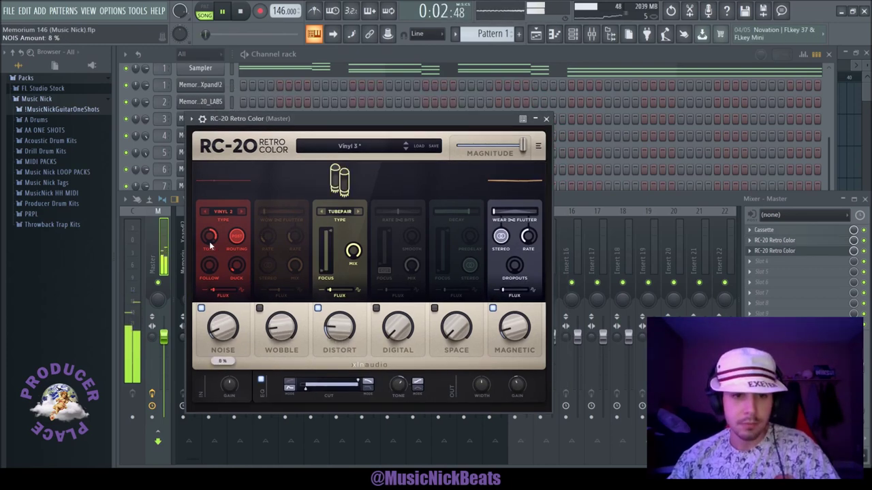
mouse_move(229, 331)
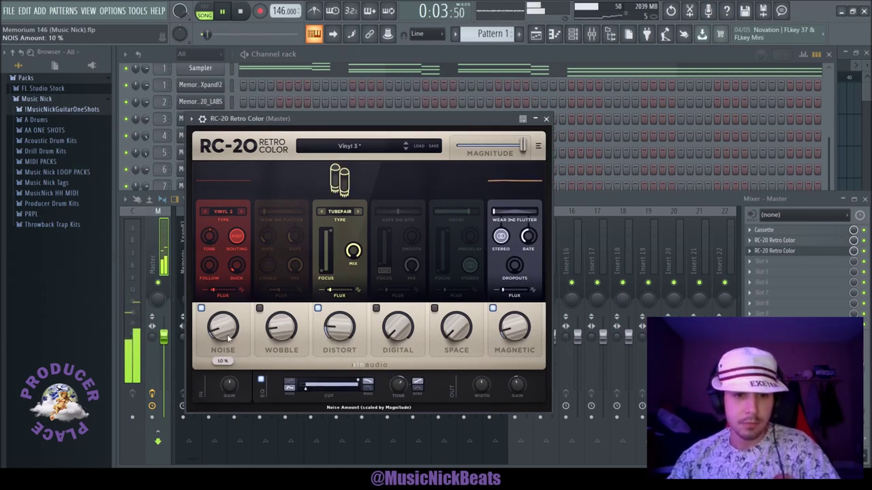
left_click(546, 120)
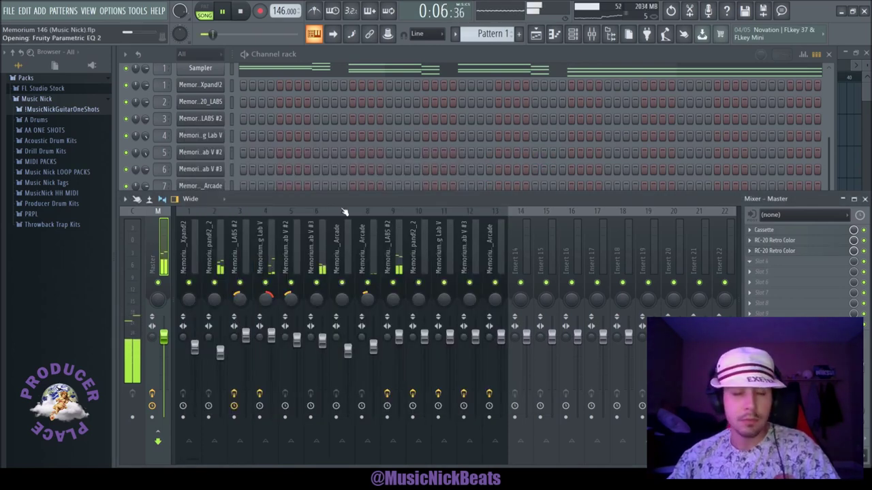
Add a Fruity parametric EQ 2 to the master and adjust its bands.
left_click_drag(313, 271, 308, 274)
left_click_drag(372, 266, 378, 268)
left_click_drag(247, 264, 238, 325)
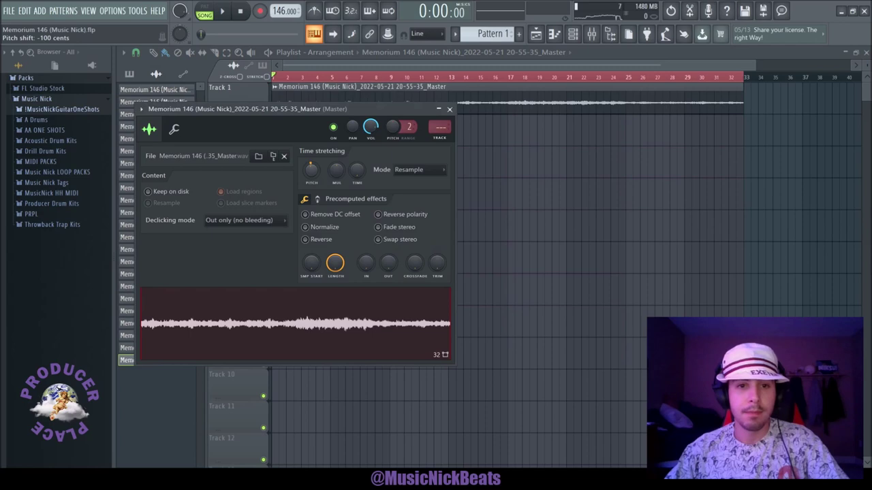
Finish pitching the rendered master clip down 100 cents, play it back and set its channel volume to about 94%.
left_click(449, 109)
key("space")
key("F6")
key("F9")
key("F9")
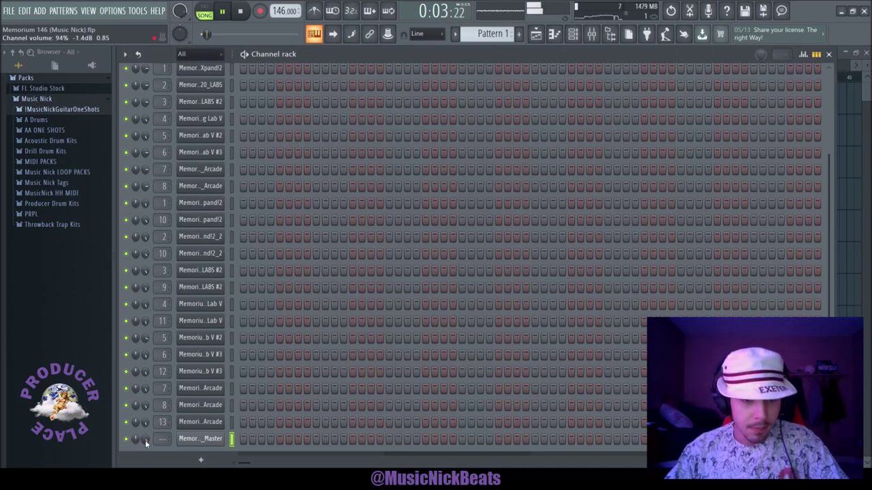
key("F9")
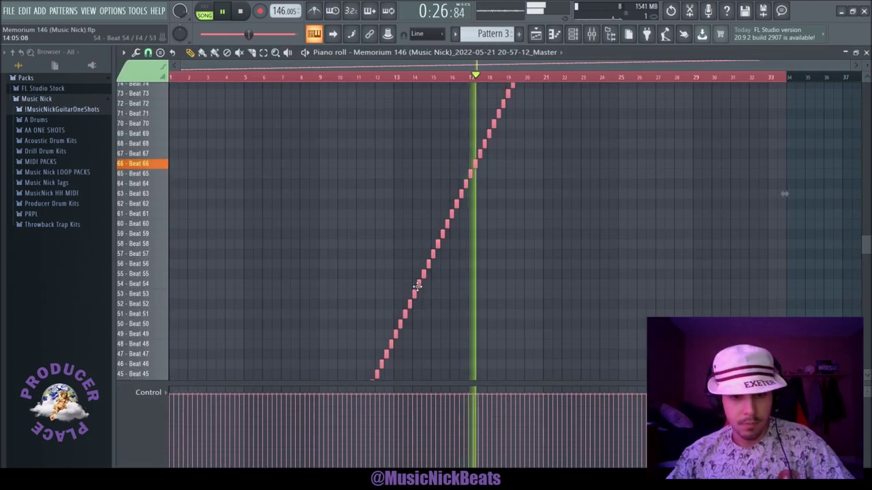
Chop the new master render into beat slices in Pattern 3 and add RCompressor Stereo to the master.
scroll(475, 302, "up", 10)
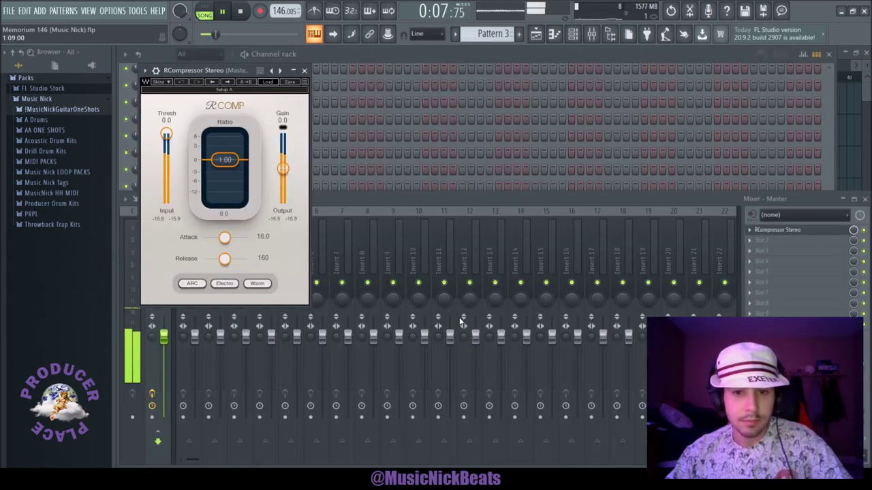
left_click(304, 70)
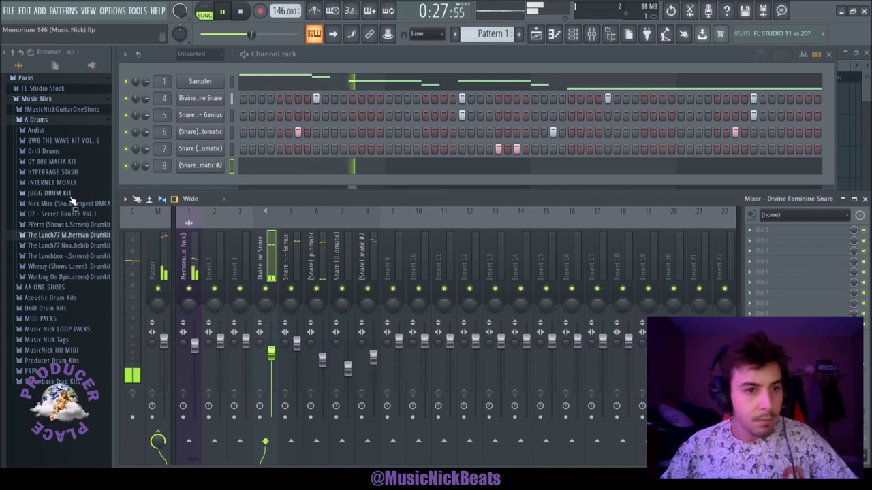
Load the [Hi Hat] Thundercat sample from the Lunch77 drumkit's Closed Hats folder.
left_click(49, 235)
left_click(49, 244)
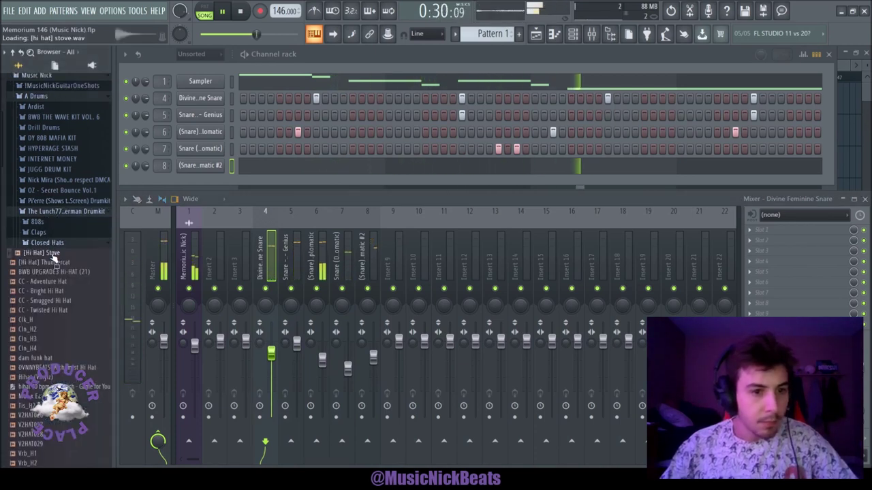
left_click(54, 261)
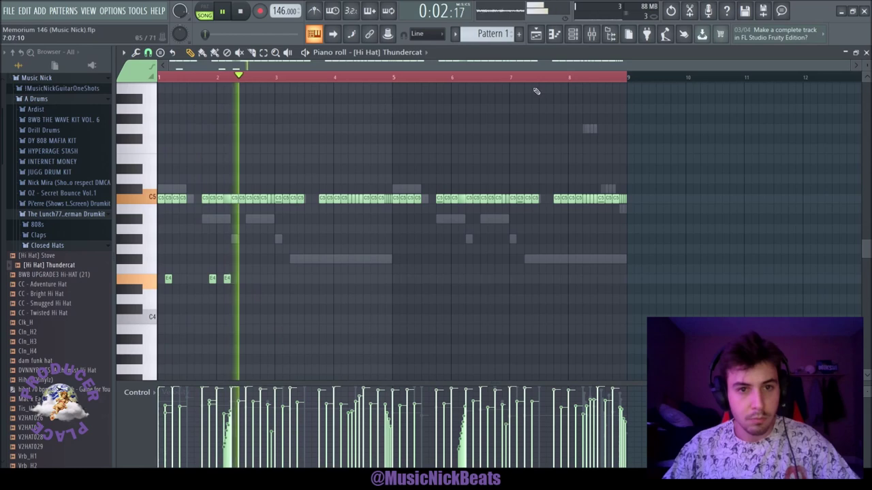
Repeat the two-bar group of low E4 hi-hat notes through bar 8, removing the extra copy past the pattern's end.
left_click_drag(159, 211, 293, 105)
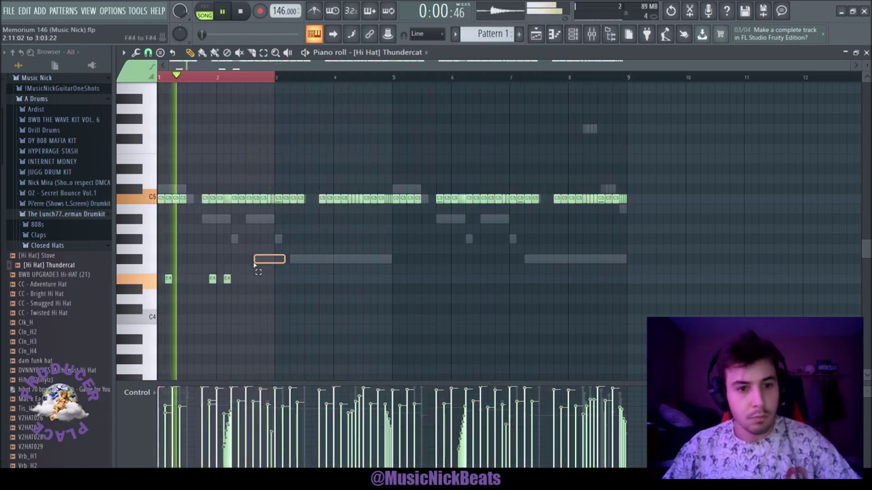
key("ctrl+b")
key("ctrl+b")
key("ctrl+b")
key("ctrl+b")
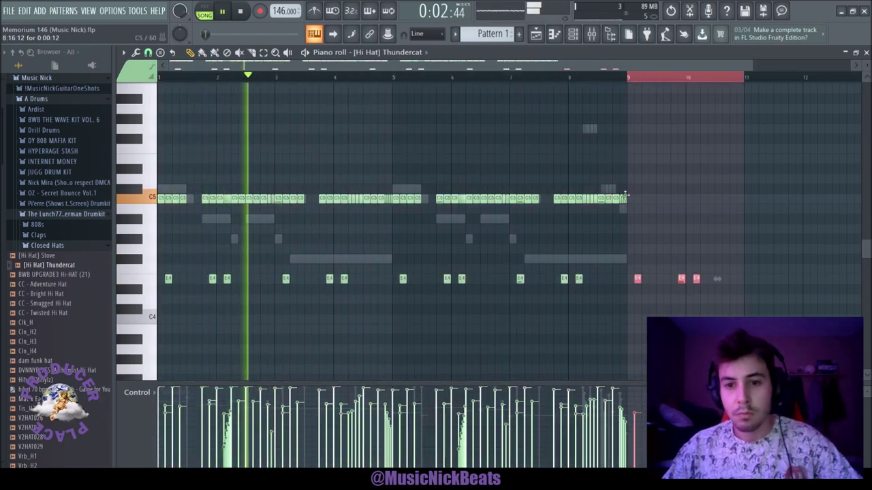
key("ctrl+z")
key("ctrl+a")
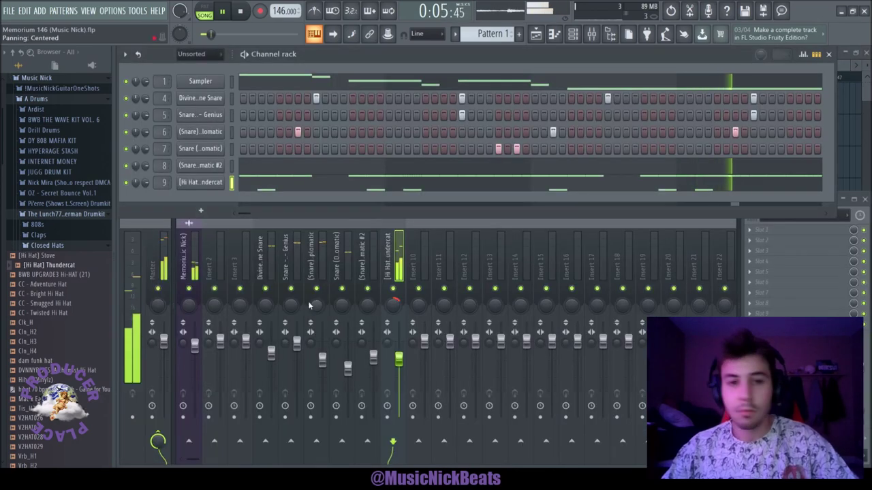
Lower the Thundercat hi-hat's mixer level and move the first band of its Fruity parametric EQ 2 up into the mids.
left_click(420, 361)
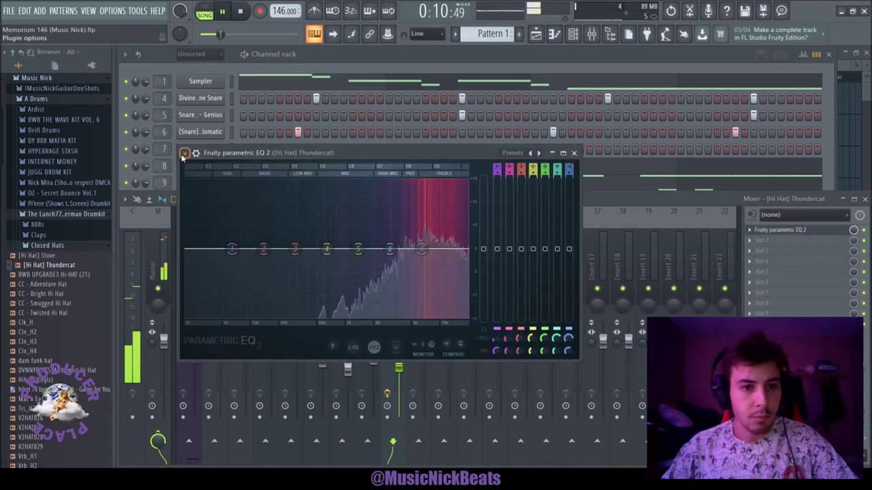
left_click_drag(231, 248, 333, 249)
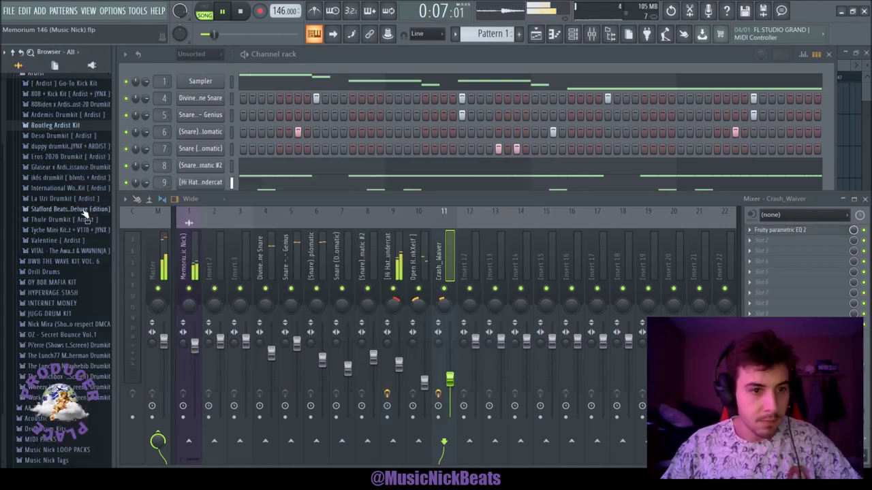
Load the 808 (Vinylz) sample from the Lunch77 drumkit's 808s folder.
scroll(66, 197, "up", 5)
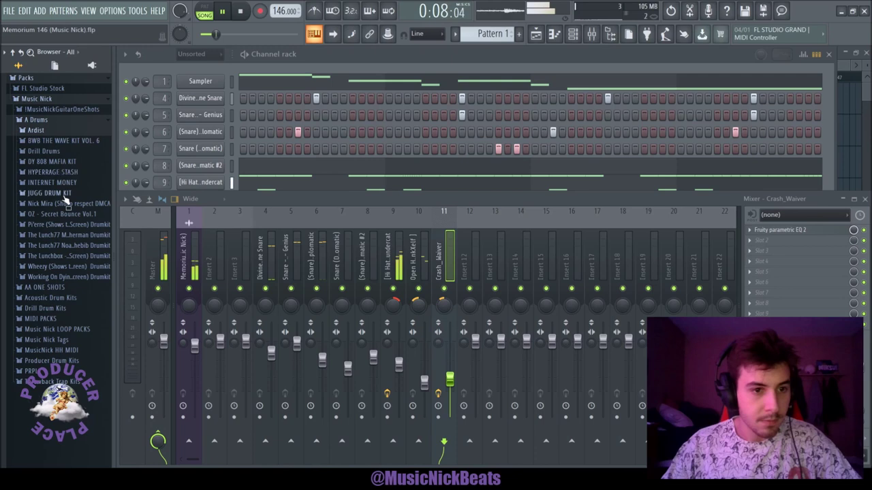
left_click(73, 236)
left_click(66, 255)
left_click(55, 334)
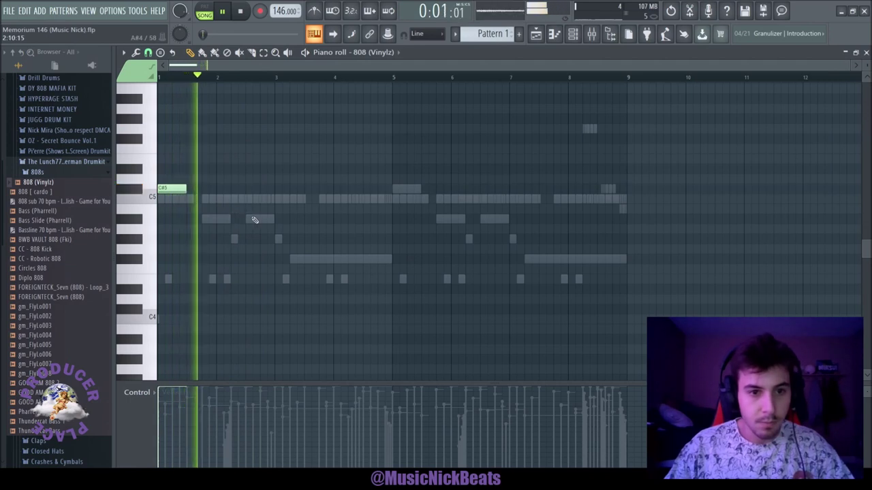
Draw two A#4 notes in bar 2 of the 808 pattern, followed by short G#4 and F#4 notes in bar 3.
left_click(259, 219)
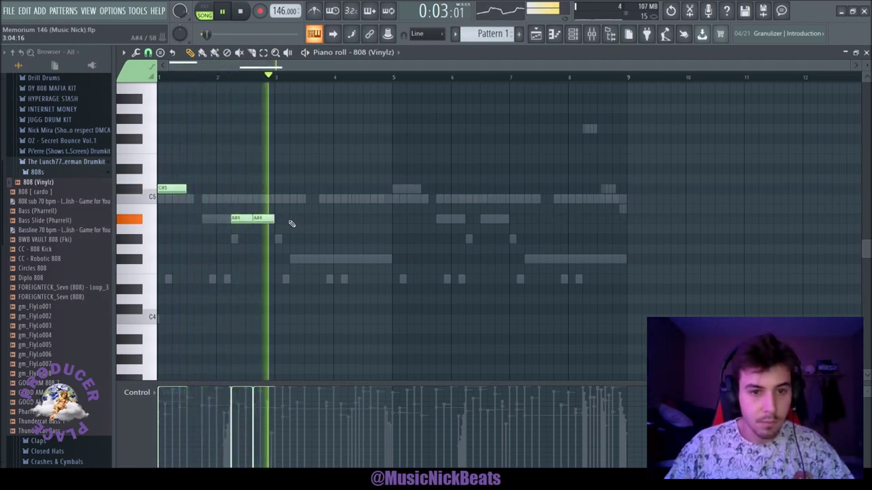
left_click(283, 238)
left_click_drag(296, 239, 289, 239)
left_click(288, 259)
Raise the two short bar 3 notes of the 808 pattern by one octave.
left_click_drag(306, 270, 286, 233)
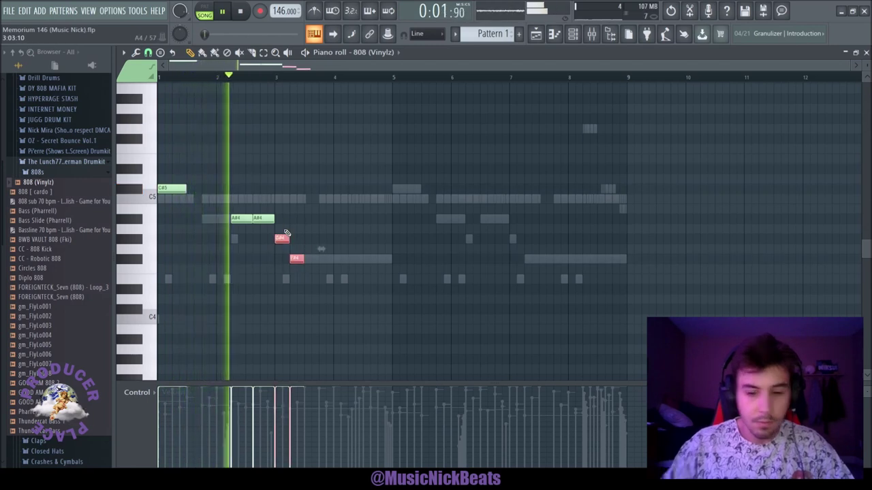
key("ctrl+Up")
key("ctrl+d")
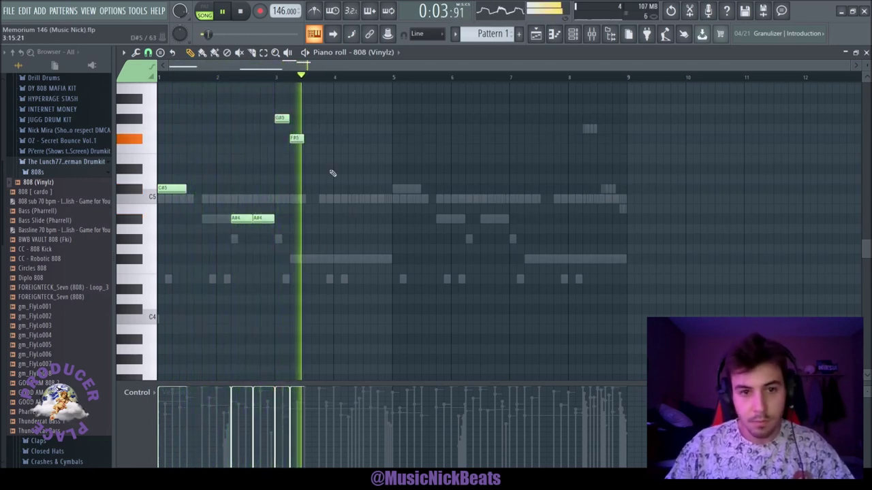
key("space")
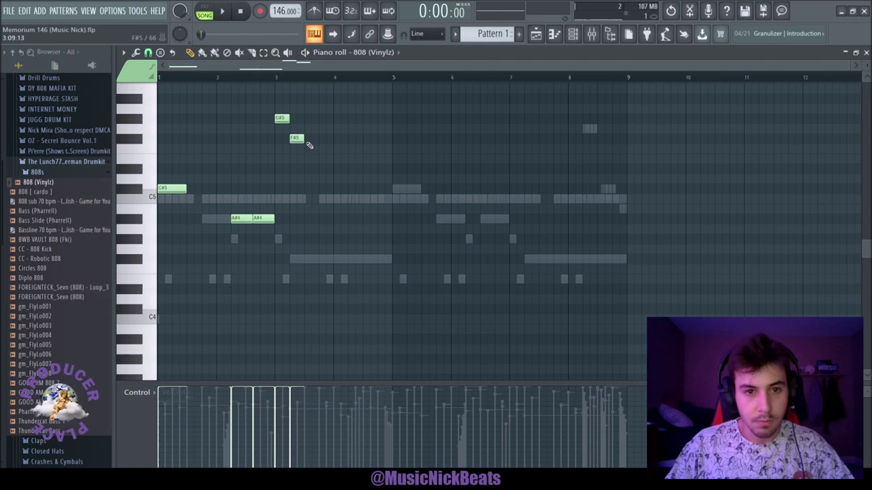
Play back the 808 pattern repeatedly around bar 3 to check the phrase.
left_click(279, 81)
key("space")
key("space")
key("space")
key("space")
key("space")
key("space")
key("space")
Add two longer F#5 notes from late bar 3 of the 808 pattern, extending the last one to the end of bar 4.
left_click(324, 139)
left_click_drag(333, 139, 358, 139)
key("space")
left_click(353, 139)
key("space")
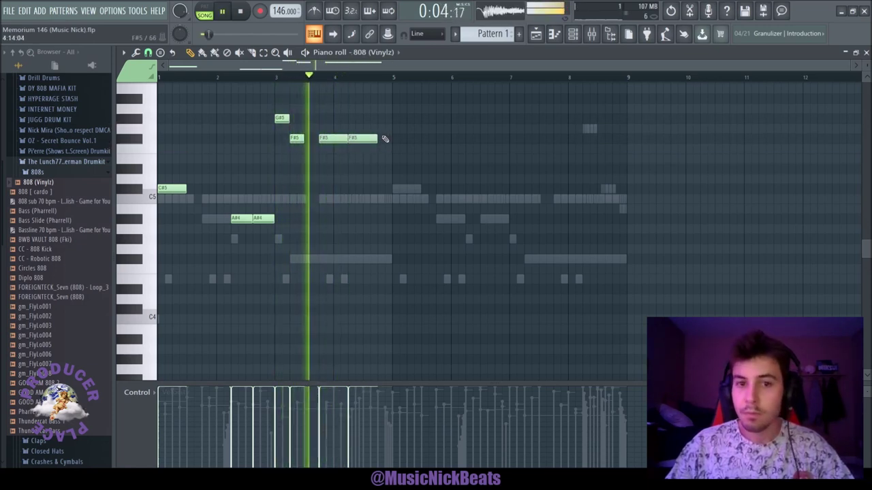
key("space")
left_click_drag(377, 139, 392, 139)
Duplicate the complete four-bar 808 phrase into bars 5 to 8.
key("space")
key("ctrl+a")
key("ctrl+b")
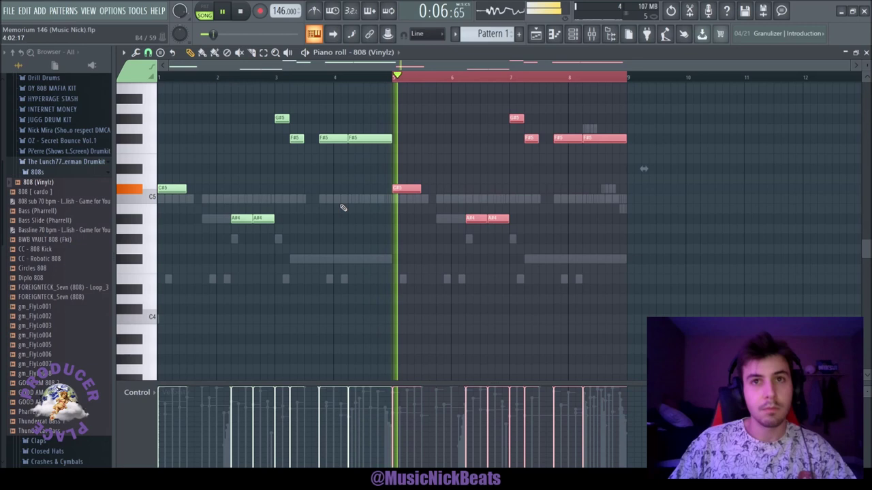
Duplicate the complete four-bar kick pattern into bars 5 to 8.
key("ctrl+d")
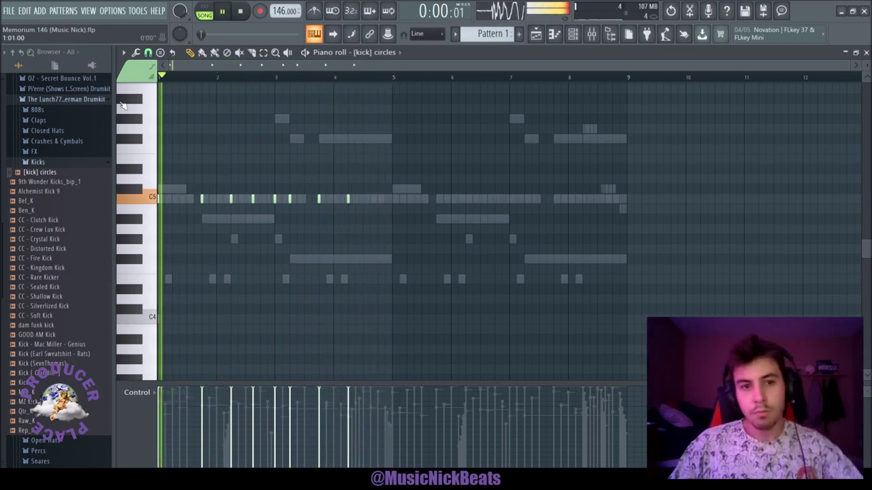
key("ctrl+a")
key("ctrl+b")
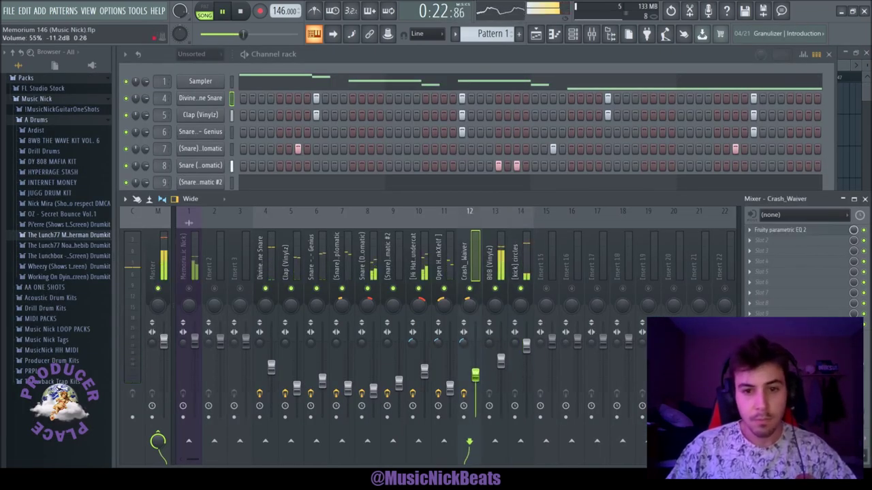
Balance the drum levels in the mixer, setting Crash_Waiver to 47% and Open Hat to 45%, and save the project.
left_click(501, 363)
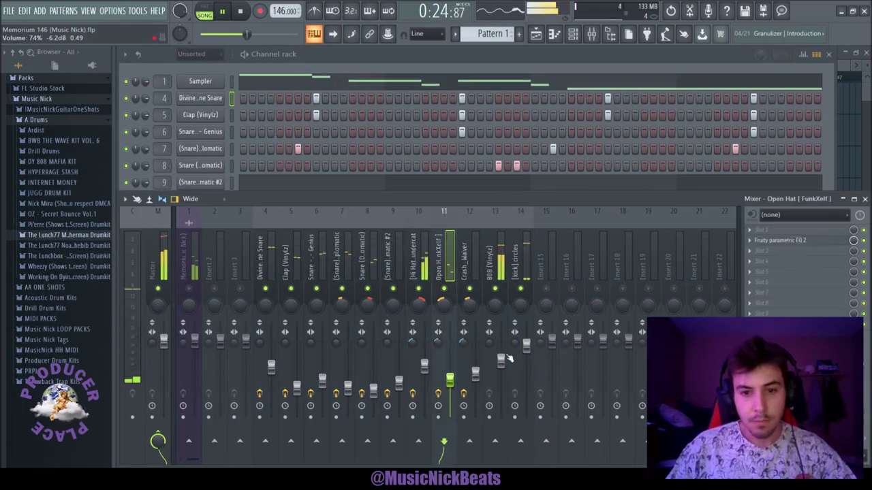
left_click(273, 370)
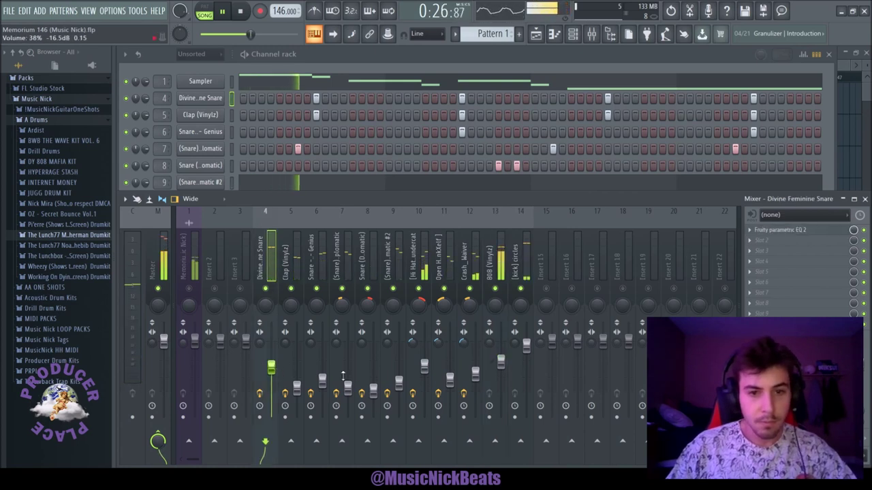
left_click_drag(476, 373, 475, 378)
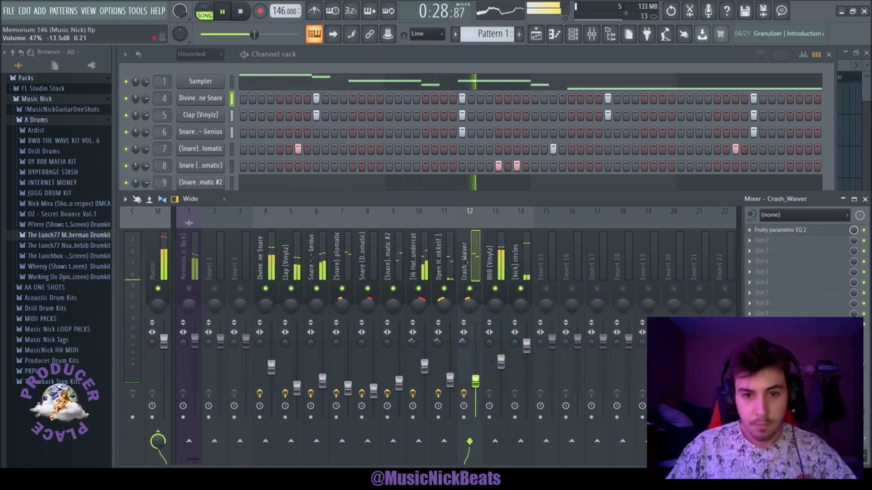
left_click(450, 380)
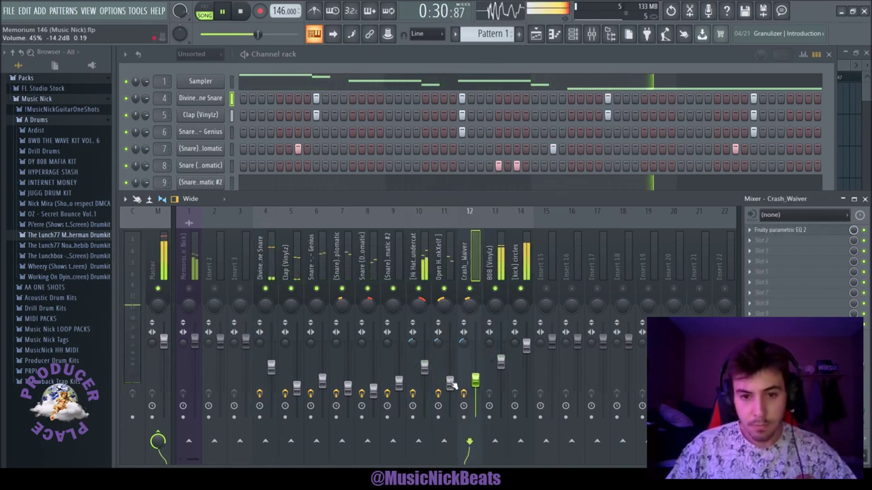
key("ctrl+s")
Lower the melody loop's mixer volume to 81% and raise the Divine Feminine Snare, Clap, Mac Miller and Diplomatic snare levels together.
left_click(194, 341)
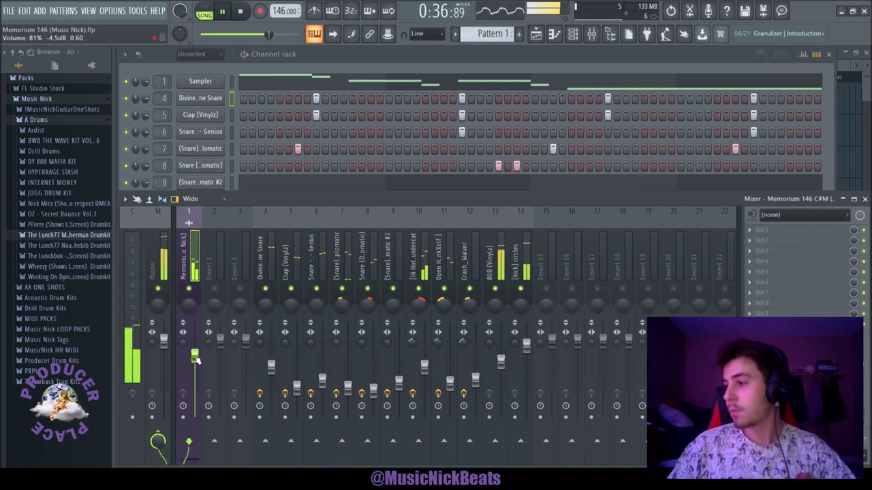
left_click(272, 368)
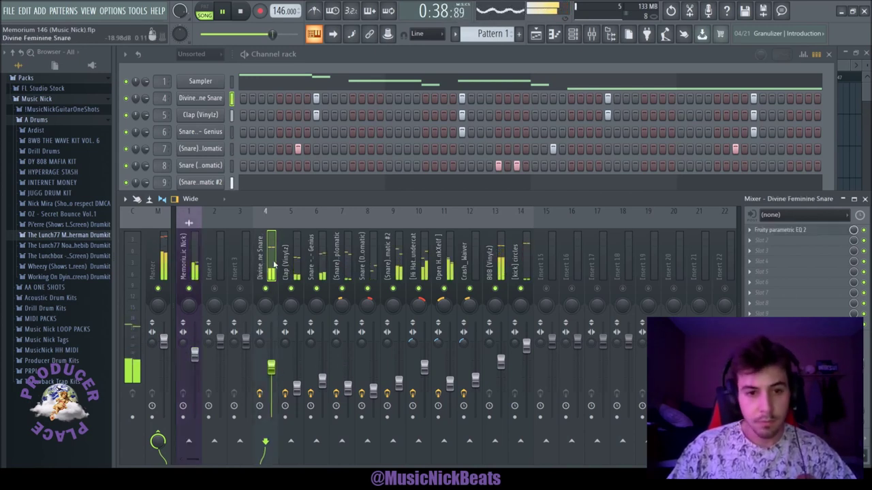
left_click(348, 387)
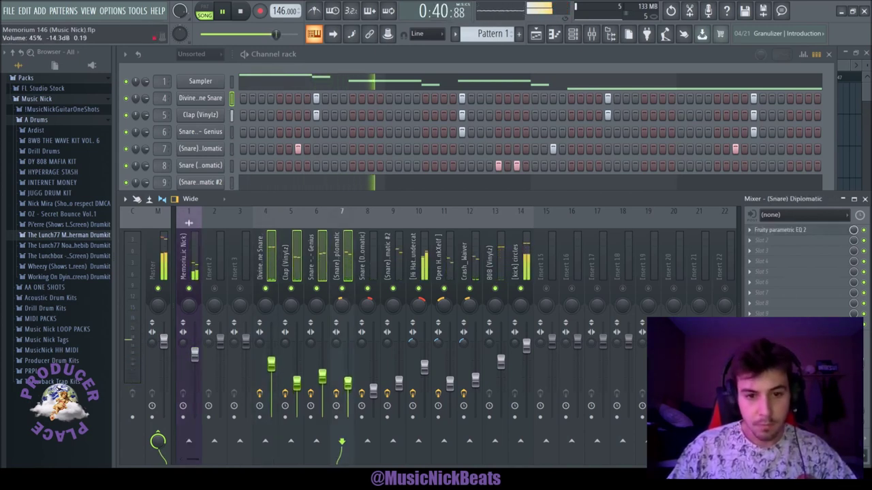
left_click(322, 374)
left_click(274, 267)
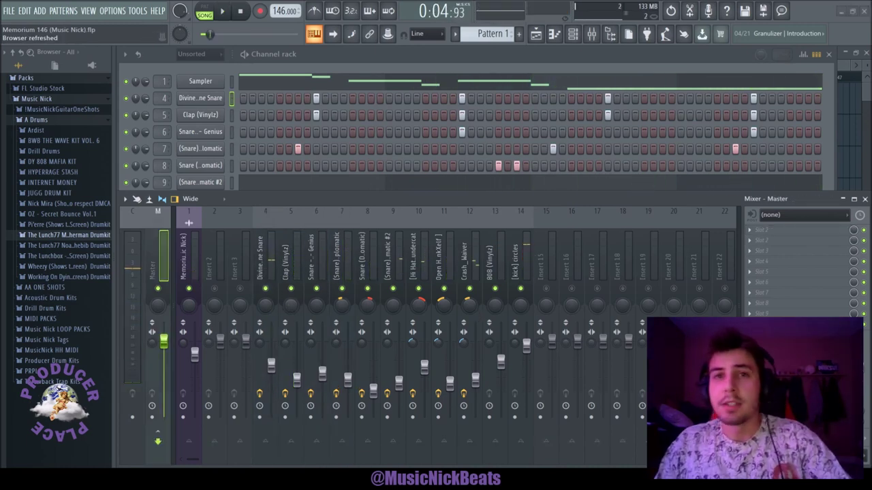
Review the 808, kick and melody mixer tracks and load TRS Classic Clipper on the Master track.
left_click(493, 267)
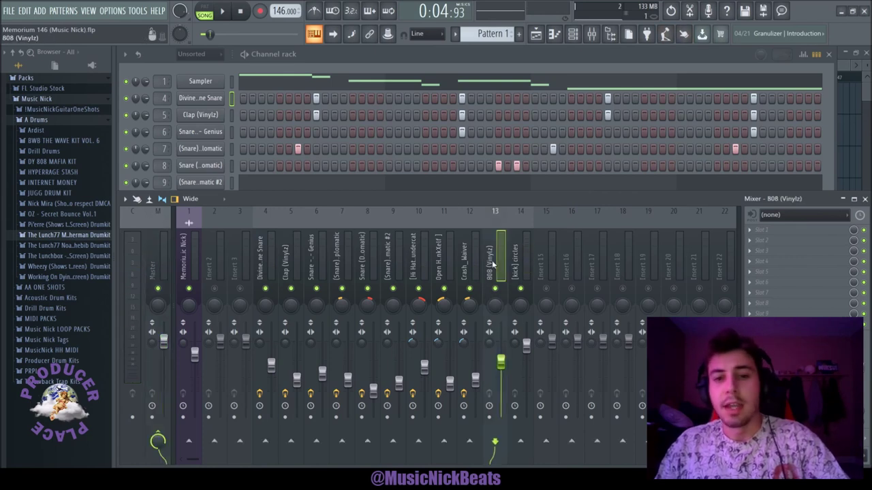
left_click(517, 267)
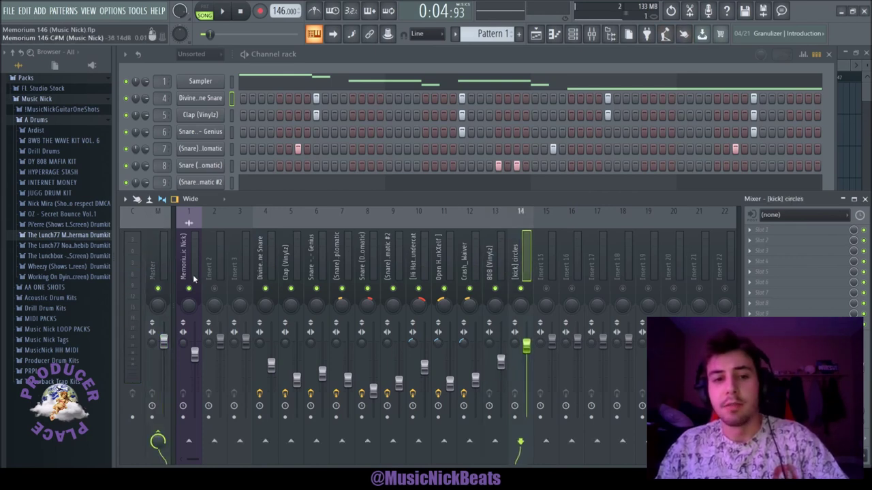
left_click(194, 279)
left_click(158, 273)
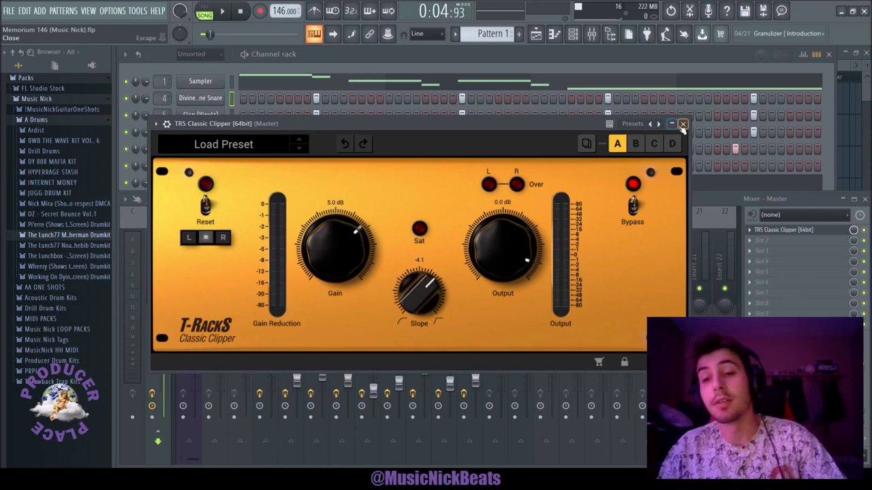
left_click(682, 125)
Play the song and slightly lower the Divine Feminine Snare and Clap levels, checking them against the 808 and kick.
left_click(225, 12)
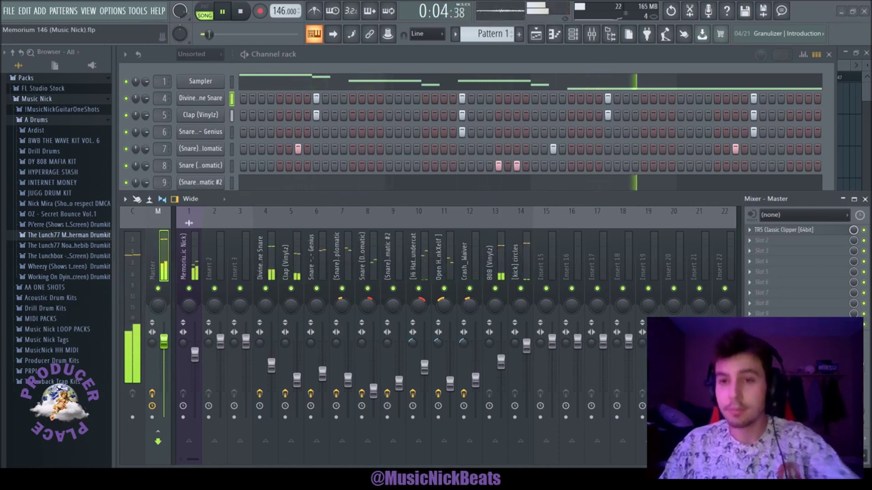
left_click_drag(278, 364, 322, 374)
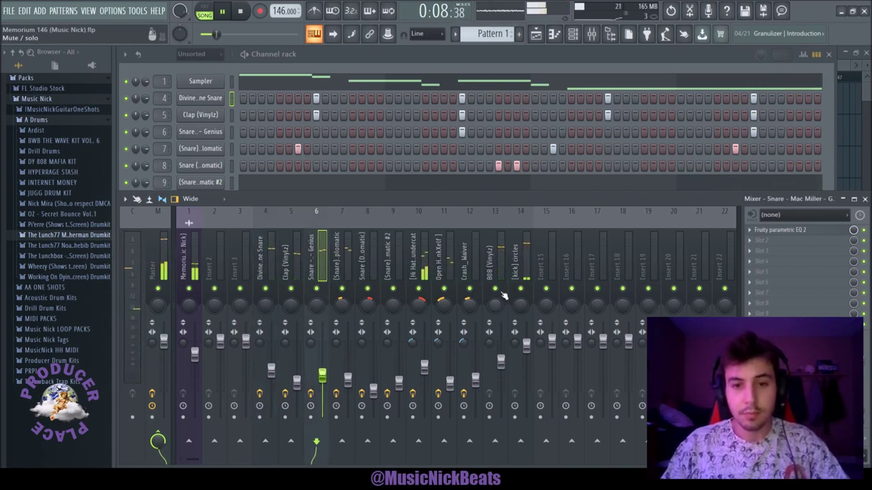
left_click(502, 331)
left_click(521, 287)
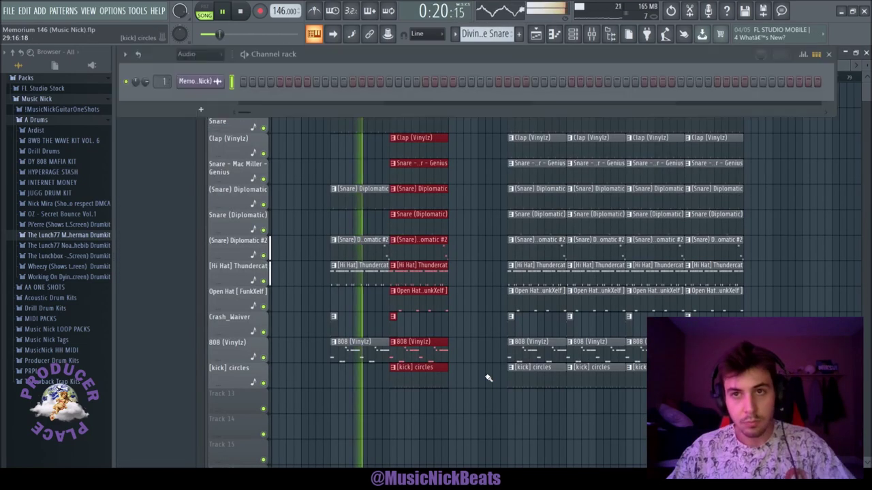
Set the stereo separation of the 808 and kick mixer tracks to 100% merged and save the project.
key("F9")
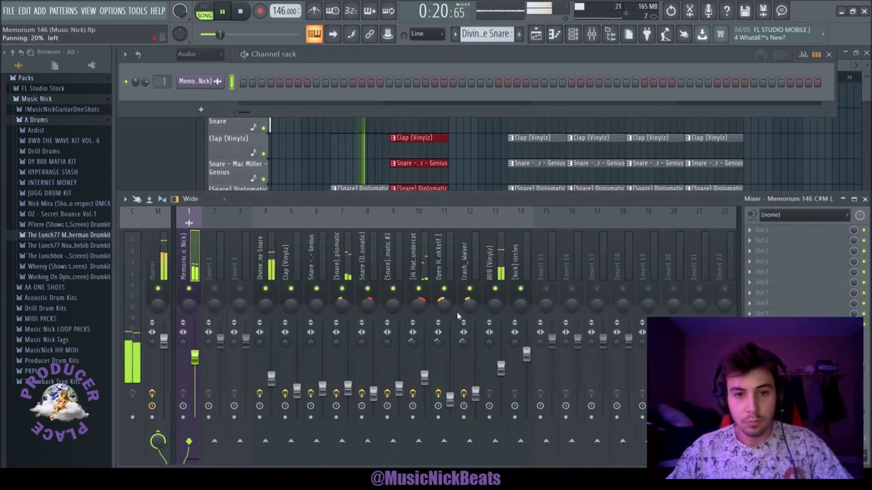
left_click(503, 255)
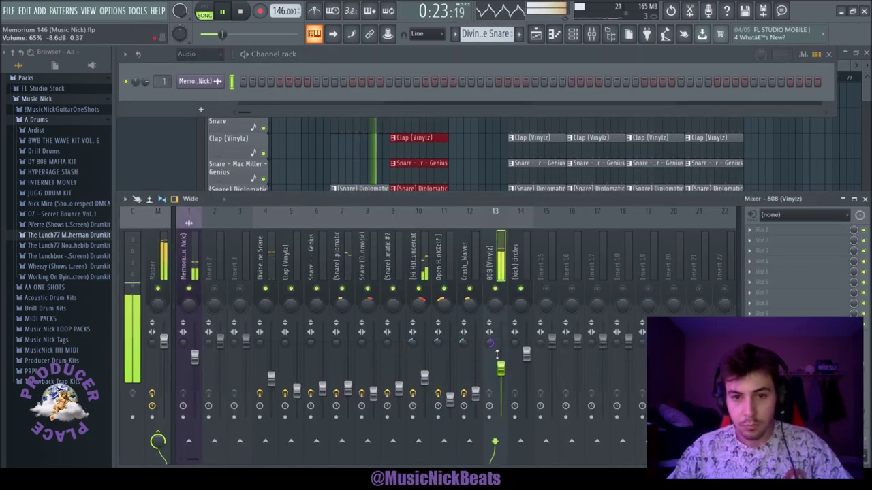
key("Right")
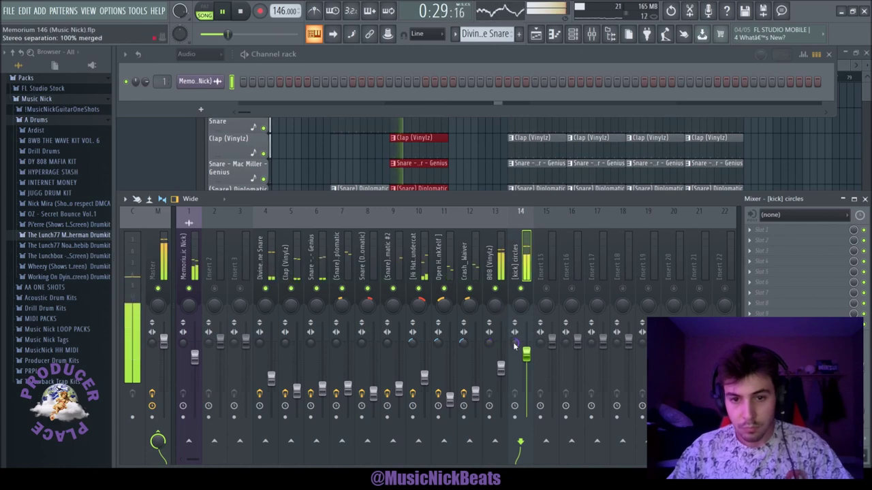
key("F5")
key("ctrl+s")
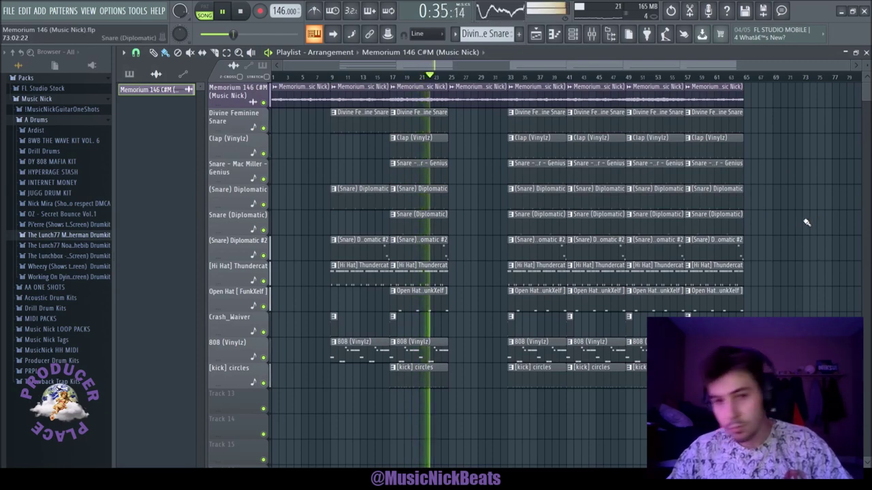
Select the closing group of clips in the arrangement and play the full song from the start.
left_click_drag(783, 389, 647, 99)
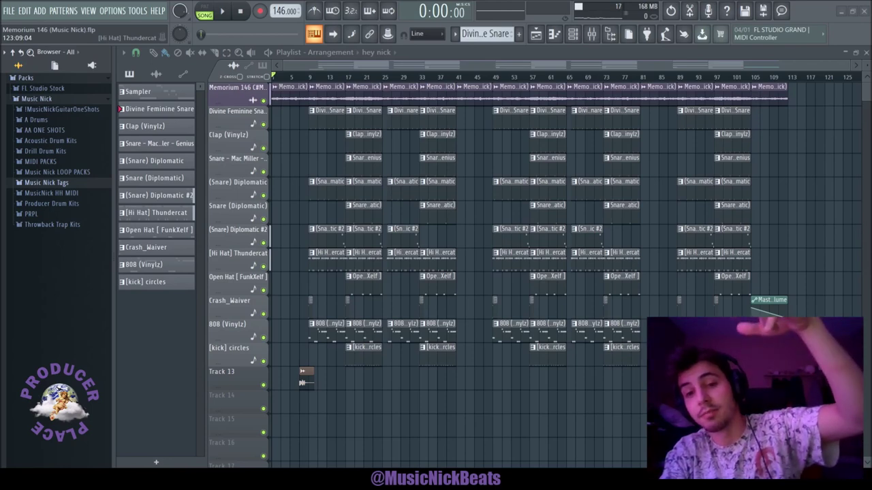
left_click(222, 11)
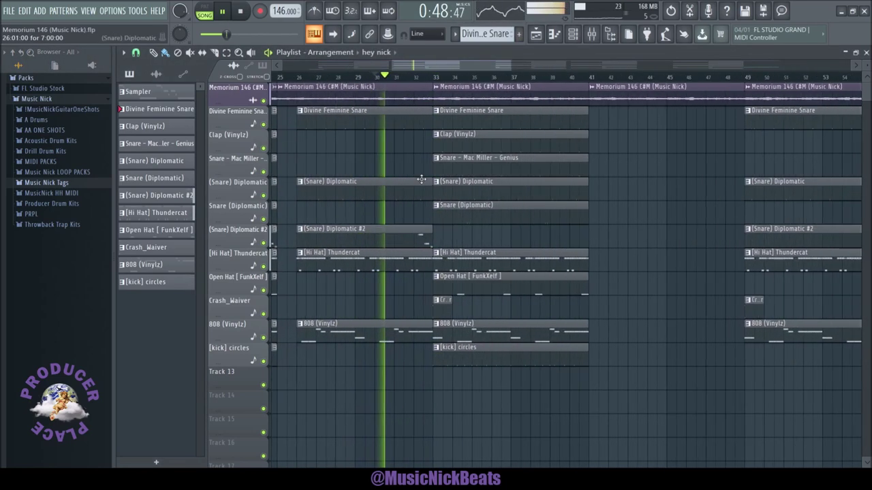
Delete the (Snare) Diplomatic #2 clip before bar 33 and cut out the second half of bar 32 on all tracks.
scroll(422, 179, "up", 1)
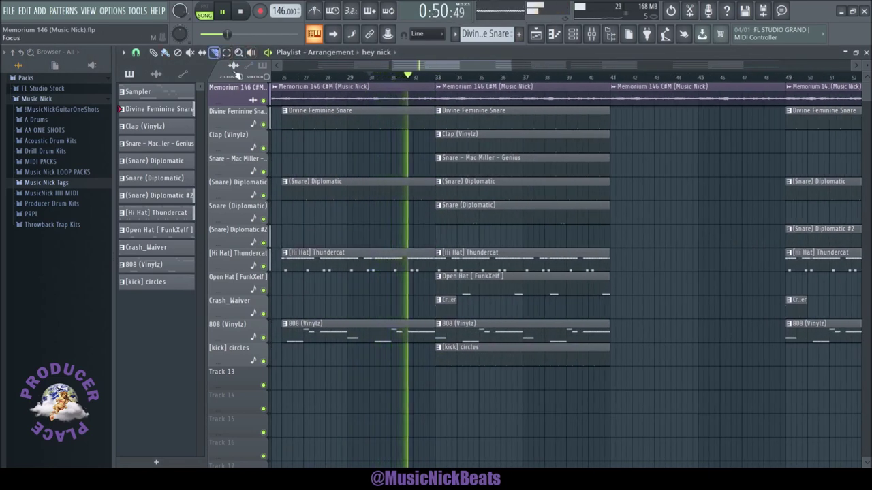
scroll(424, 357, "up", 1)
scroll(392, 94, "up", 1)
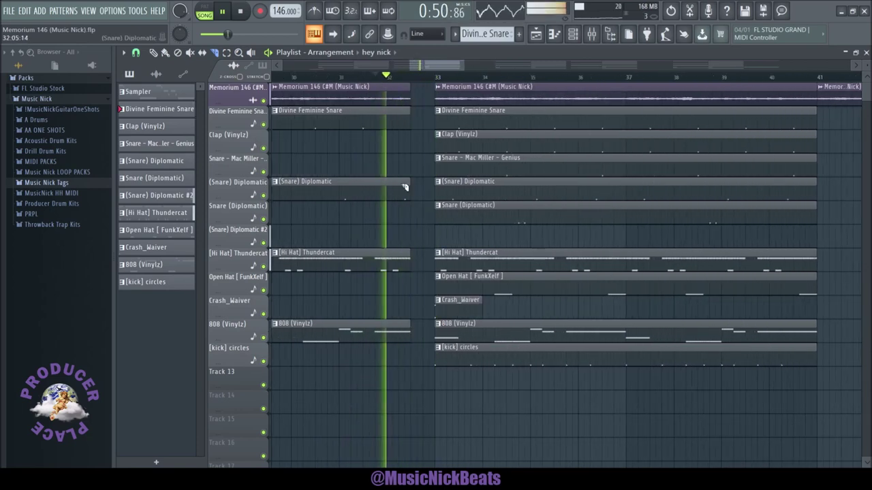
scroll(403, 187, "down", 6)
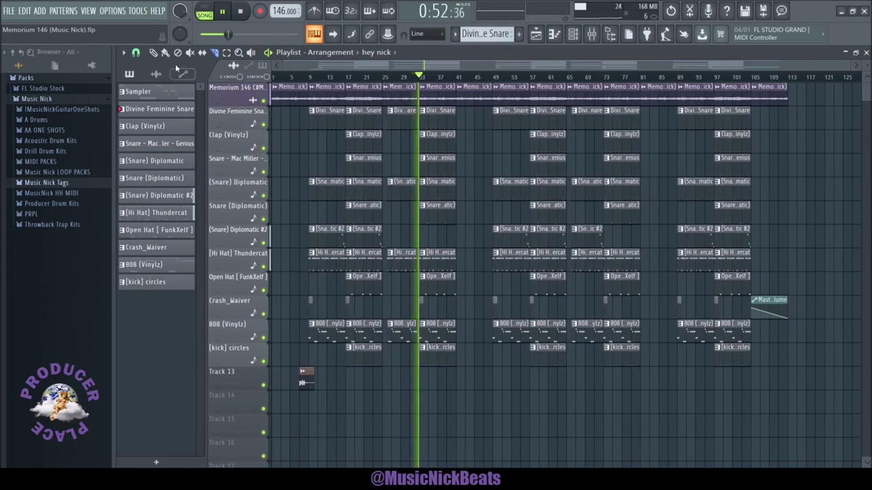
Delete the (Snare) Diplomatic #2 clip before bar 73 and cut out the second half of bar 72 on all tracks.
left_click(165, 53)
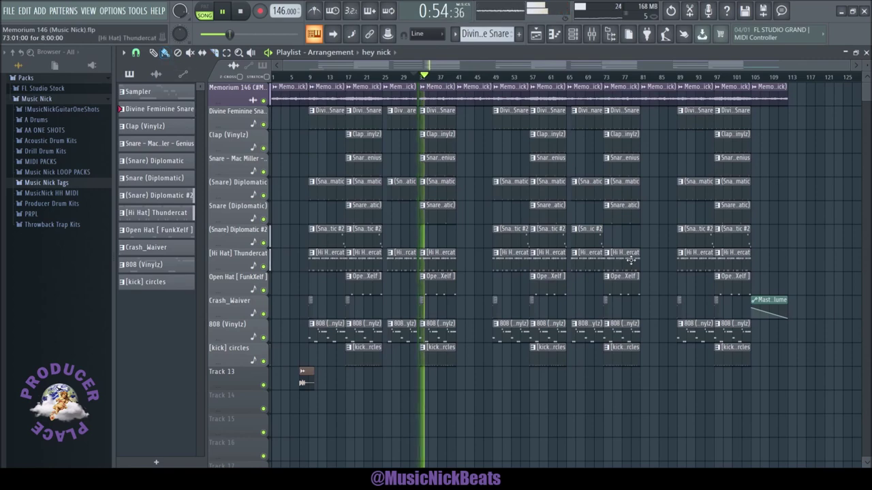
scroll(631, 259, "up", 2)
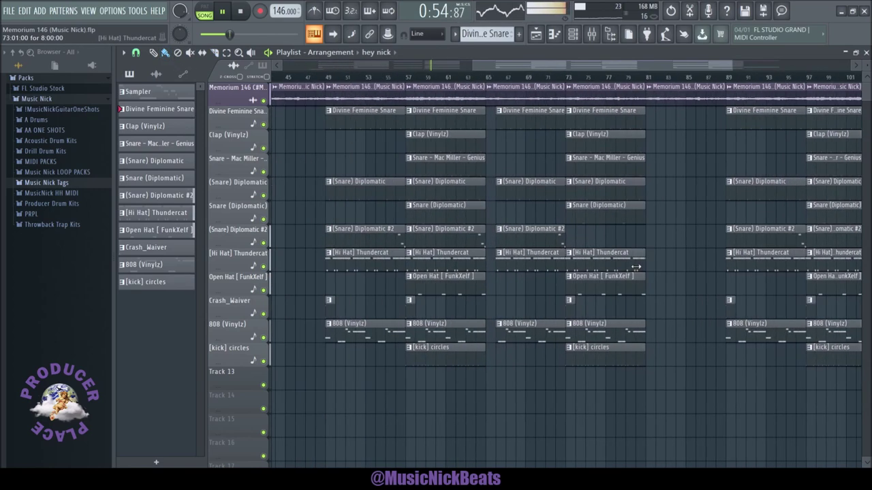
right_click(559, 235)
scroll(547, 349, "up", 4)
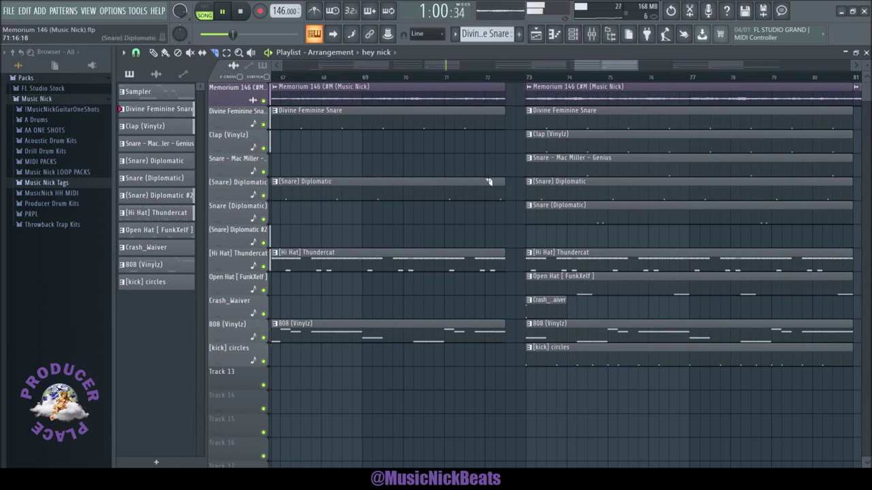
scroll(506, 92, "down", 6)
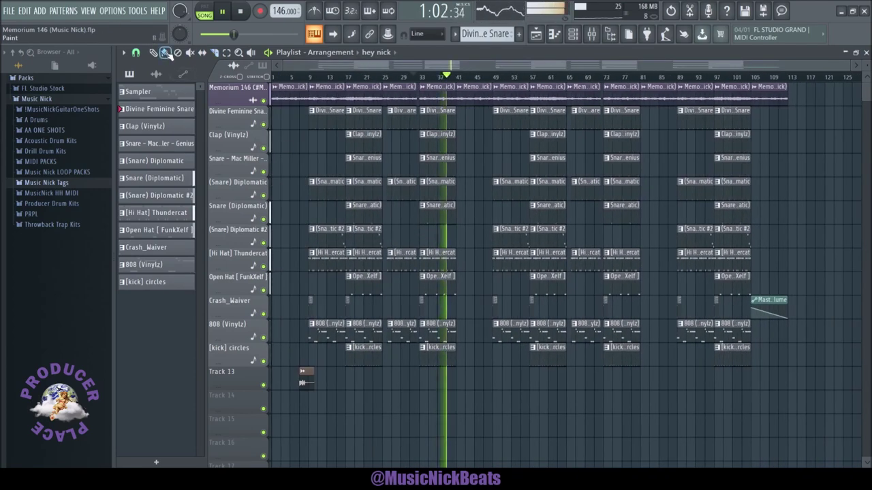